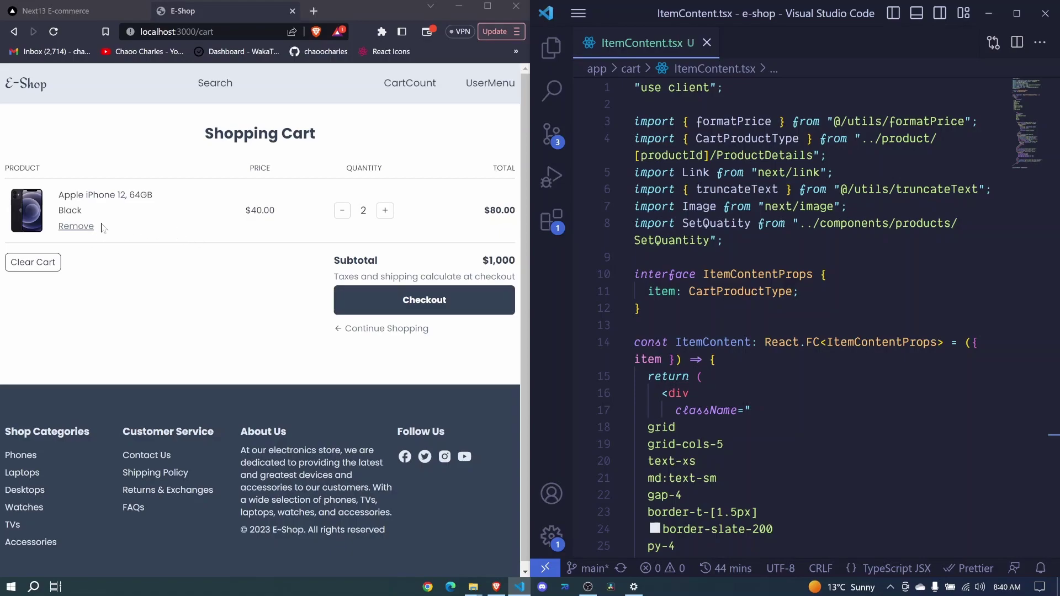
- Collapse the Explorer tree and expand the hooks folder to show useCart.tsx
{"action": "left_click", "coordinate": [551, 49]}
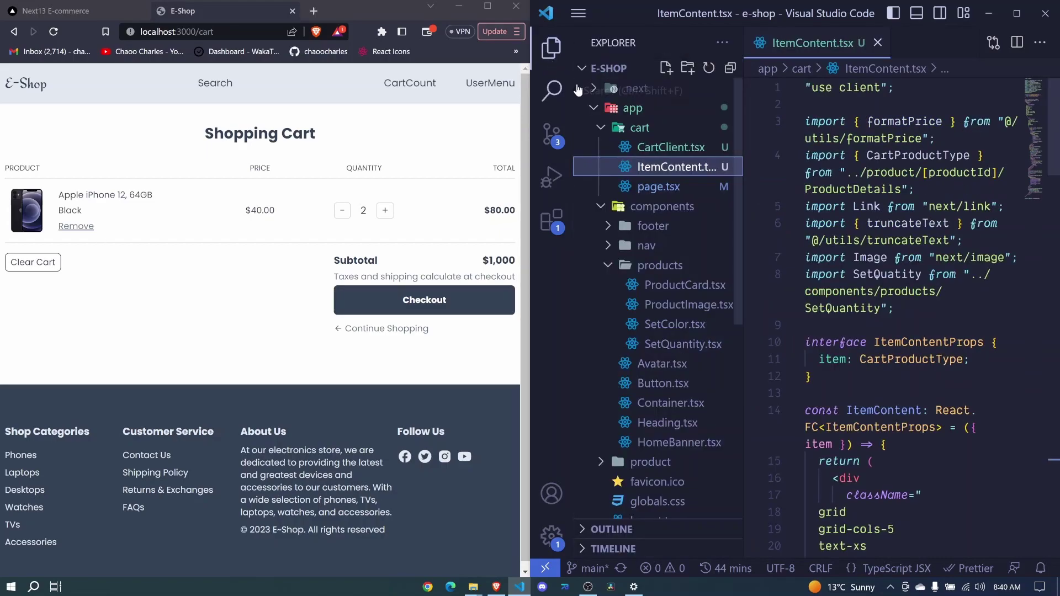
{"action": "left_click", "coordinate": [730, 68]}
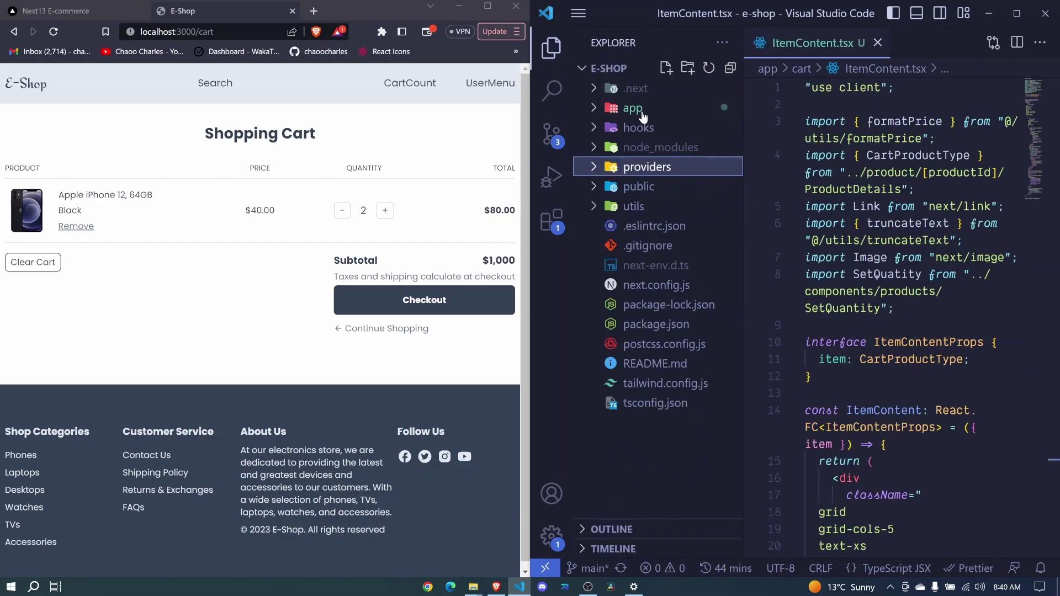
{"action": "left_click", "coordinate": [638, 129]}
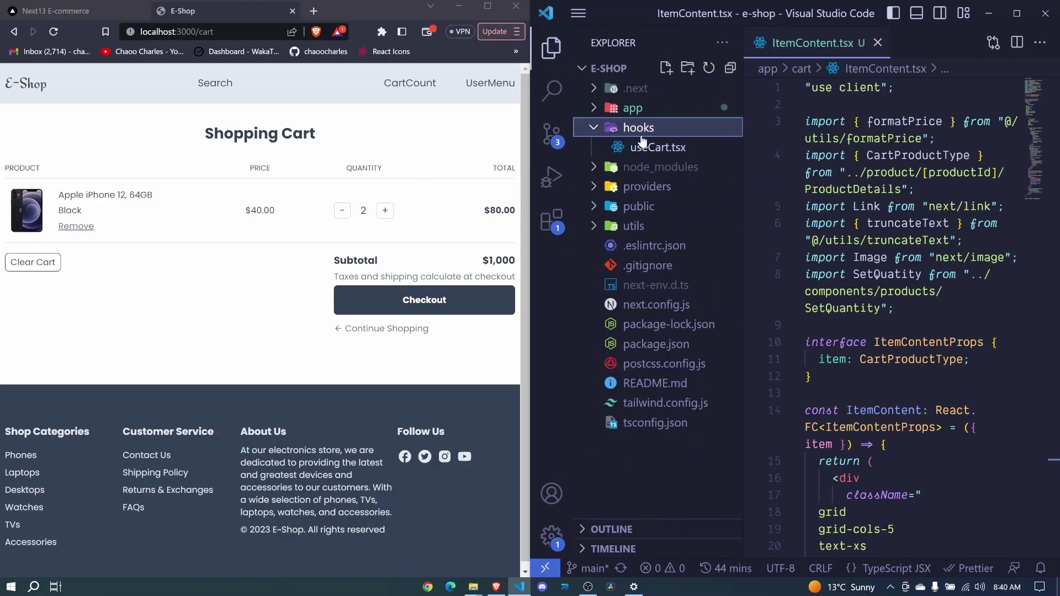
- Open useCart.tsx and place the cursor below handleAddProductToCart
{"action": "left_click", "coordinate": [646, 147]}
{"action": "left_click", "coordinate": [551, 49]}
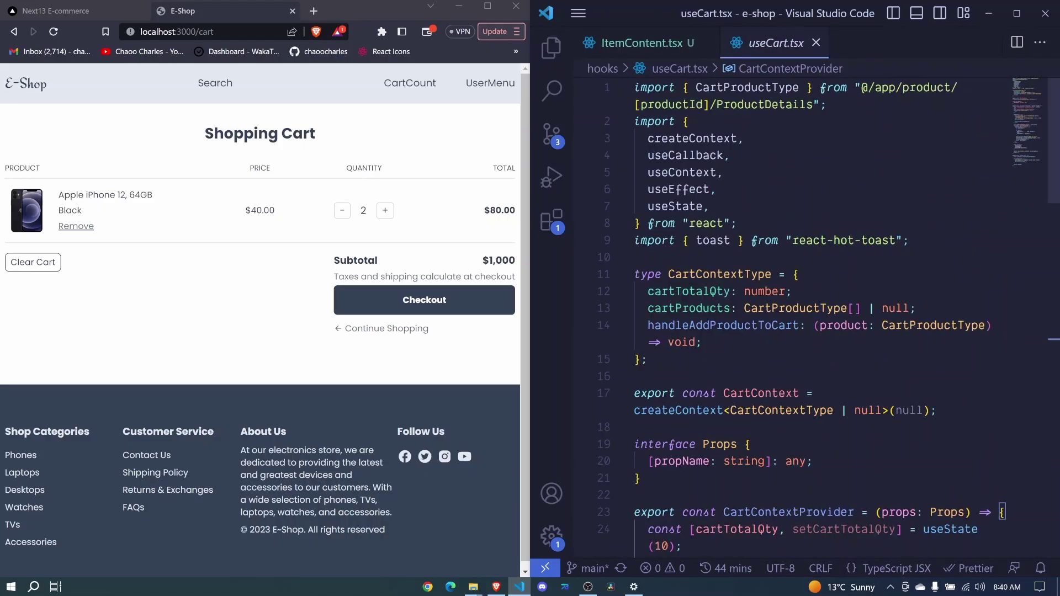
{"action": "scroll", "coordinate": [704, 332], "scroll_direction": "down", "scroll_amount": 5}
{"action": "scroll", "coordinate": [705, 415], "scroll_direction": "down", "scroll_amount": 3}
{"action": "left_click", "coordinate": [725, 484]}
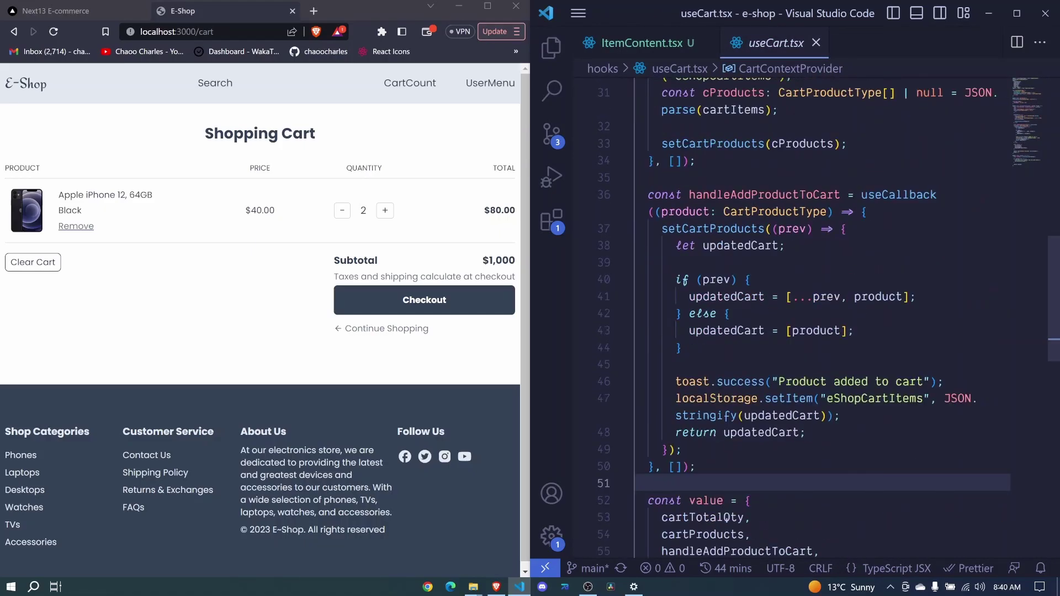
- Select the whole handleAddProductToCart block, then deselect at its last line
{"action": "key", "text": "Up"}
{"action": "key", "text": "Up"}
{"action": "key", "text": "Up"}
{"action": "key", "text": "End"}
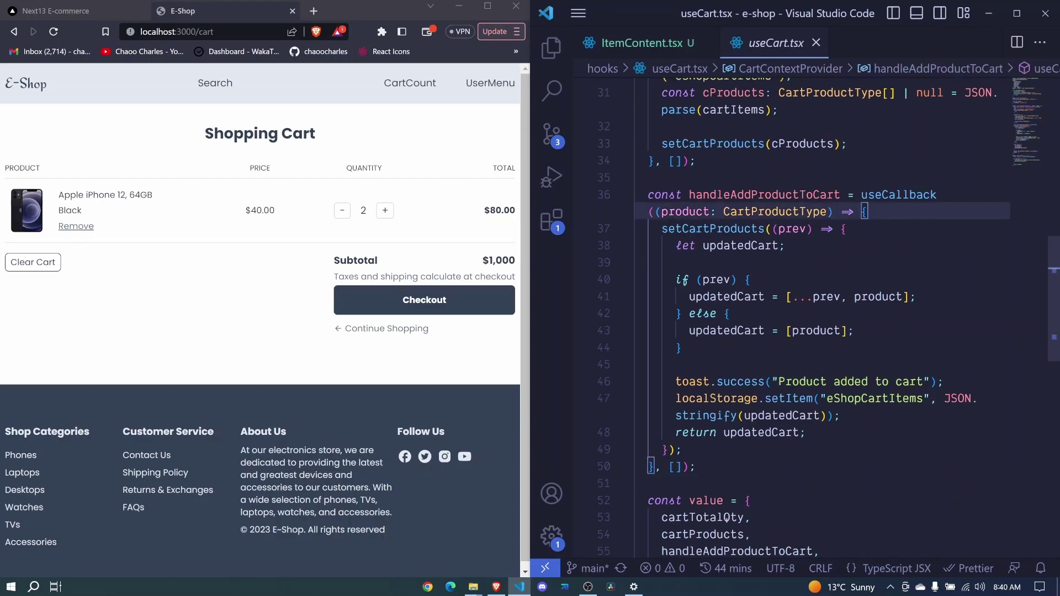
{"action": "key", "text": "Down"}
{"action": "key", "text": "Down"}
{"action": "key", "text": "Down"}
{"action": "key", "text": "End"}
{"action": "key", "text": "shift+Up"}
{"action": "key", "text": "shift+Up"}
{"action": "key", "text": "shift+Up"}
{"action": "key", "text": "shift+Home"}
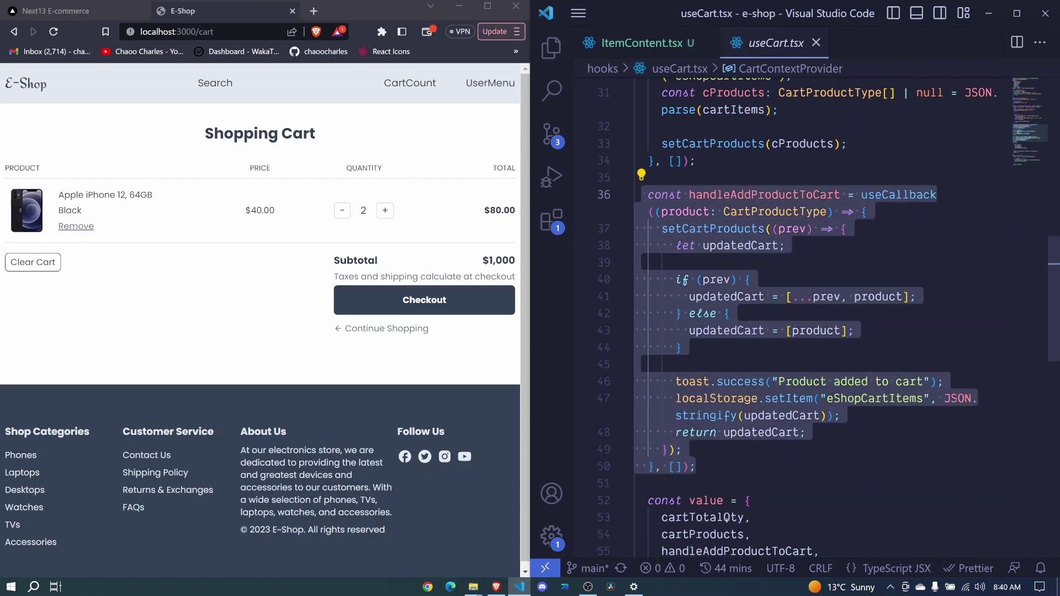
{"action": "scroll", "coordinate": [726, 517], "scroll_direction": "down", "scroll_amount": 4}
{"action": "key", "text": "Right"}
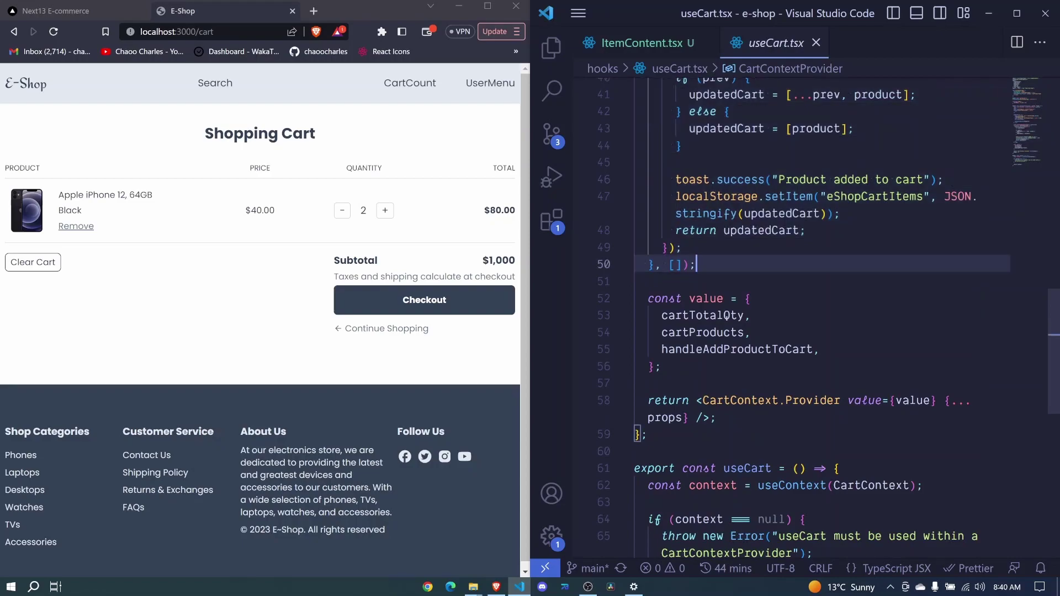
- Below line 50, add an empty handleRemoveProductFromCart useCallback with a [cartProducts] dependency
{"action": "key", "text": "Return"}
{"action": "key", "text": "Return"}
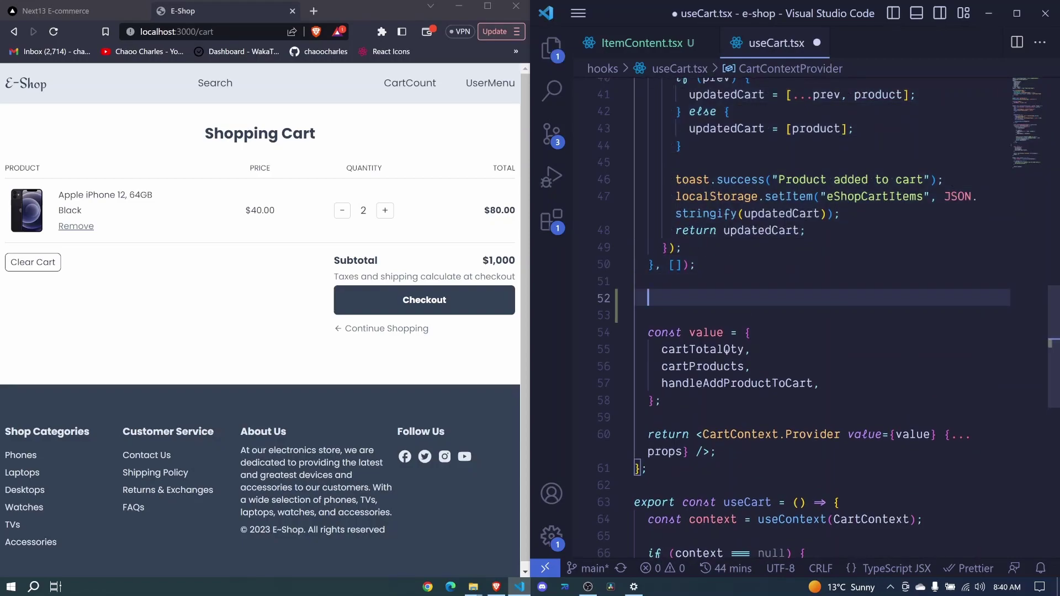
{"action": "type", "text": "const "}
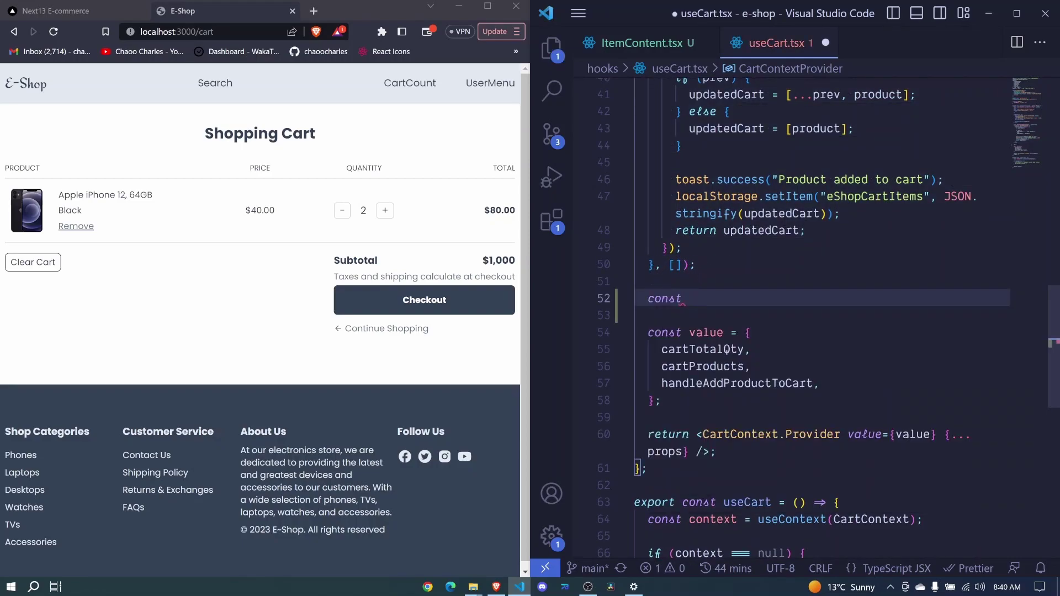
{"action": "type", "text": "handle"}
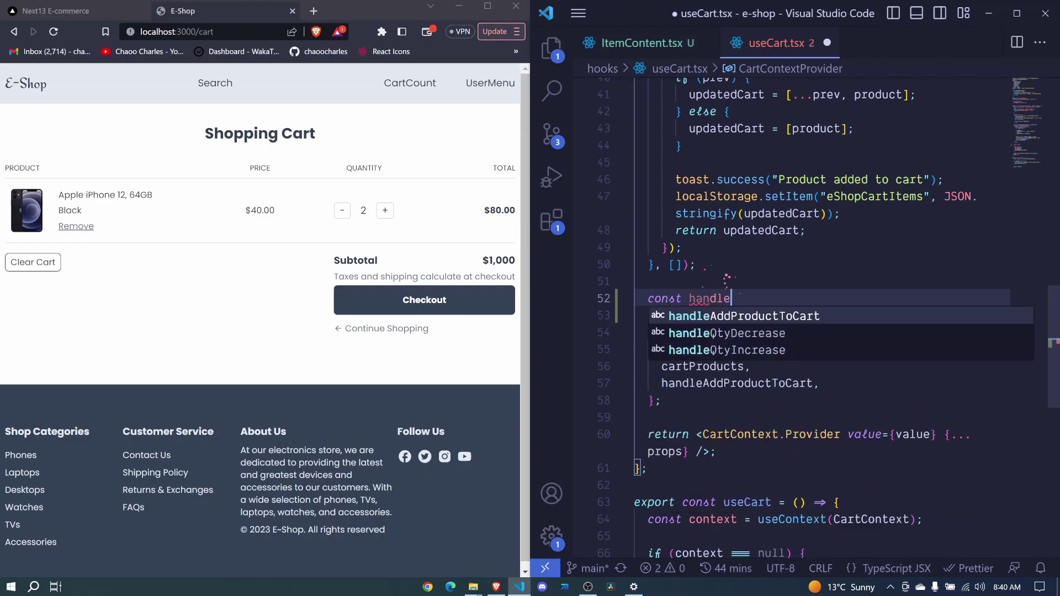
{"action": "type", "text": "Remove"}
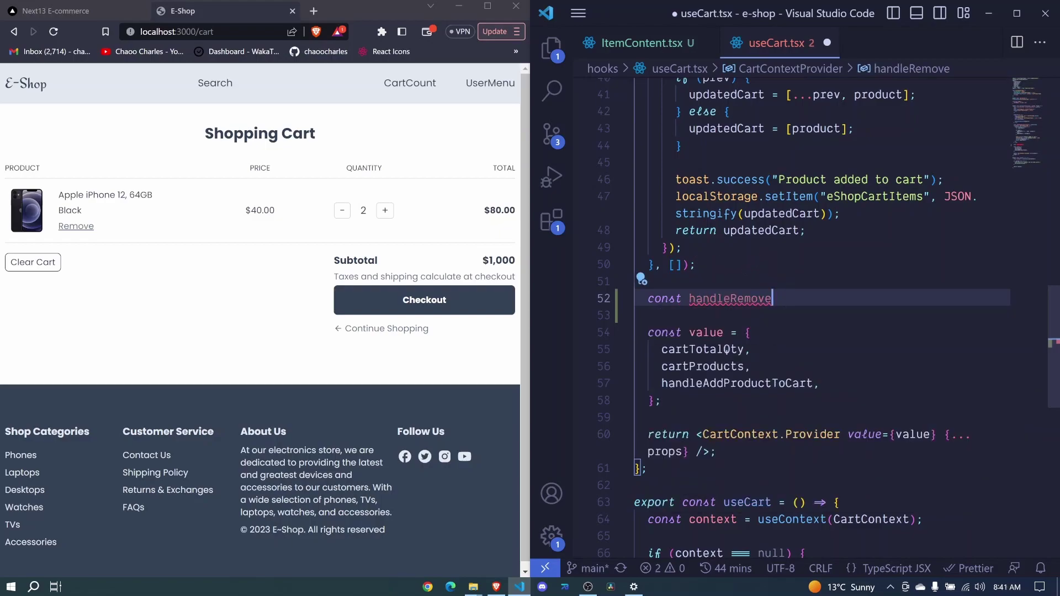
{"action": "type", "text": "Pro"}
{"action": "type", "text": "duct"}
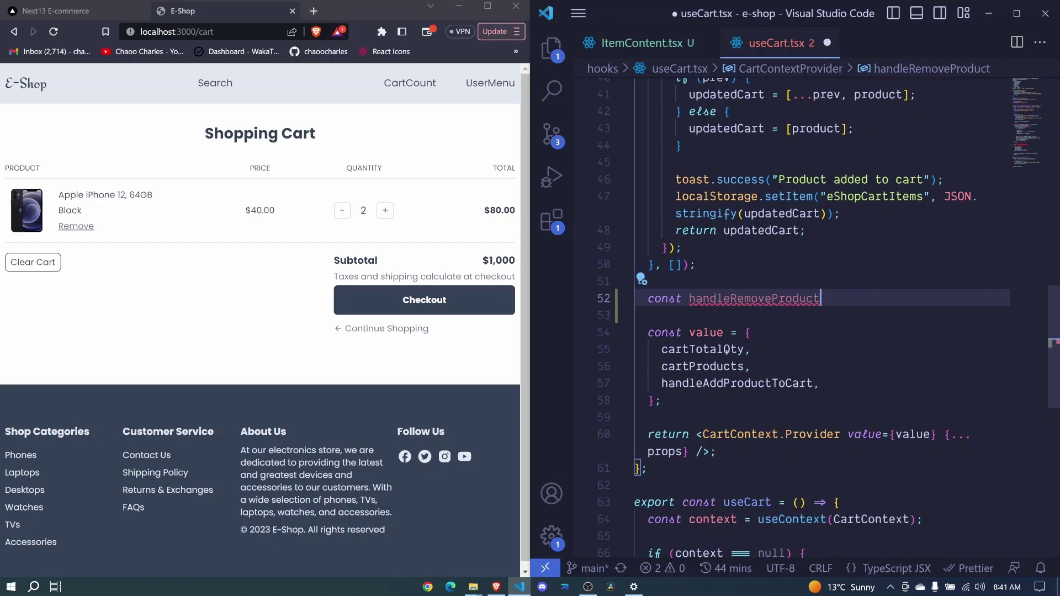
{"action": "type", "text": "From"}
{"action": "type", "text": "Cart"}
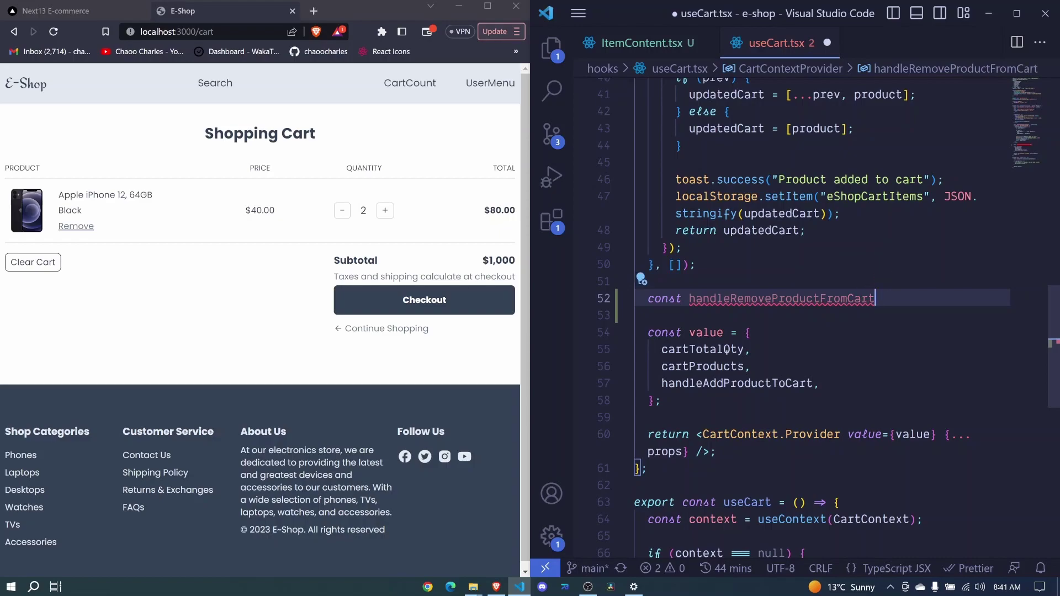
{"action": "type", "text": " = "}
{"action": "type", "text": "use"}
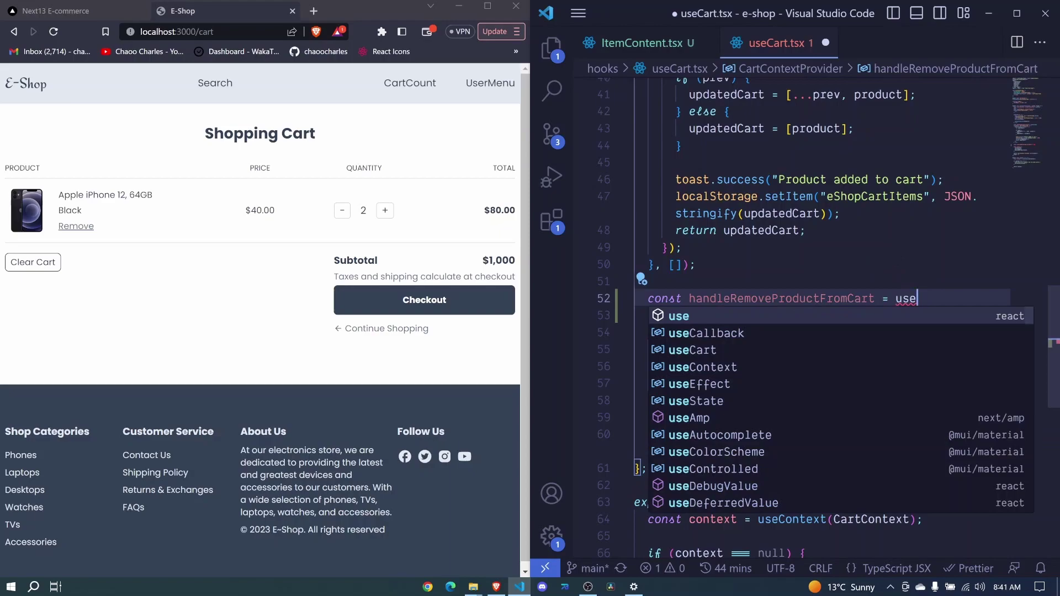
{"action": "key", "text": "Down"}
{"action": "key", "text": "Return"}
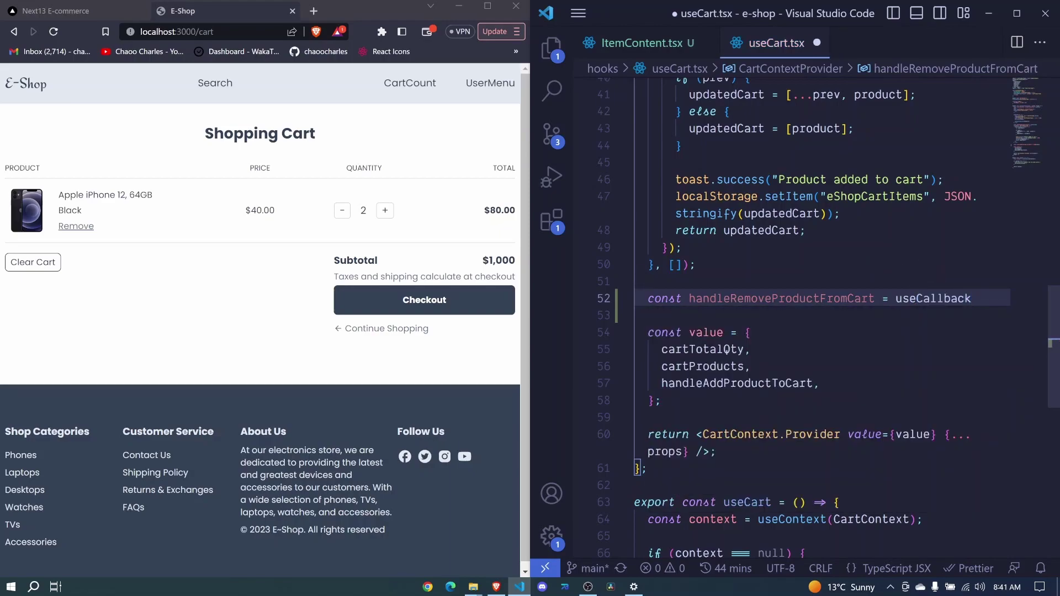
{"action": "type", "text": "(()"}
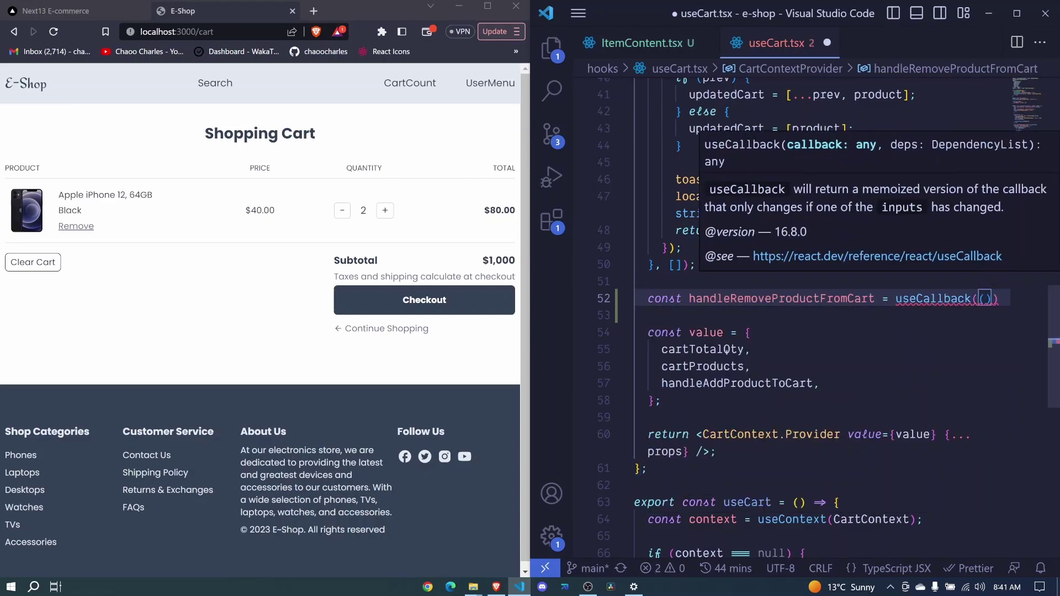
{"action": "type", "text": " =>"}
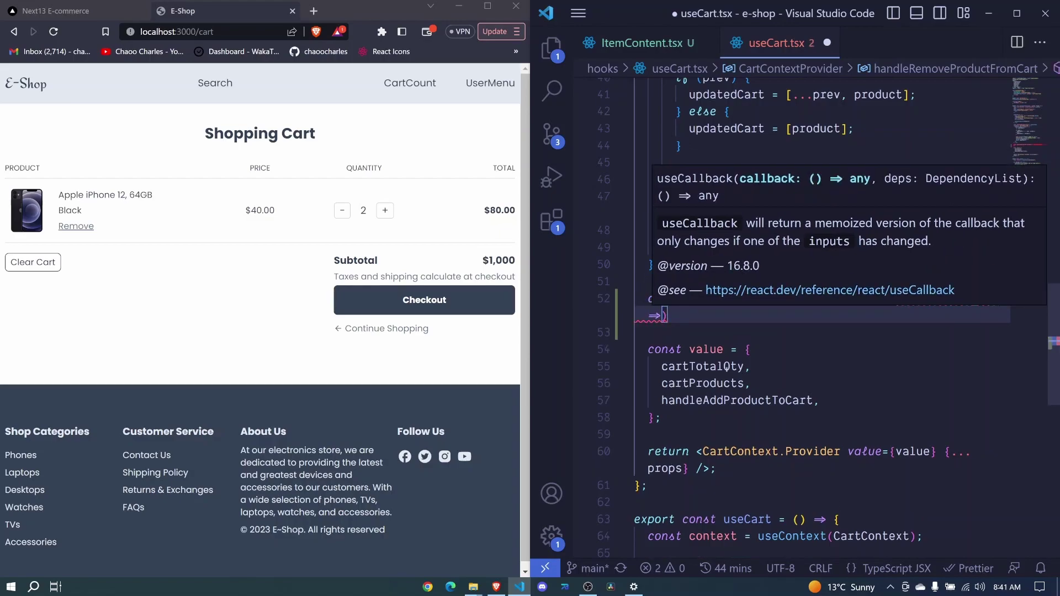
{"action": "key", "text": "Escape"}
{"action": "type", "text": "{"}
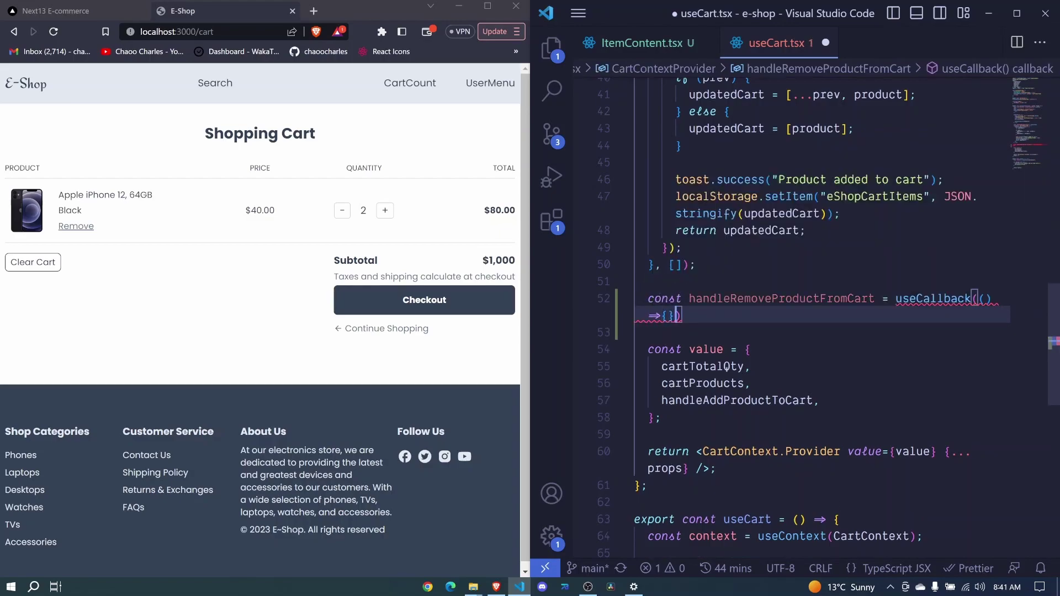
{"action": "key", "text": "Right"}
{"action": "type", "text": ","}
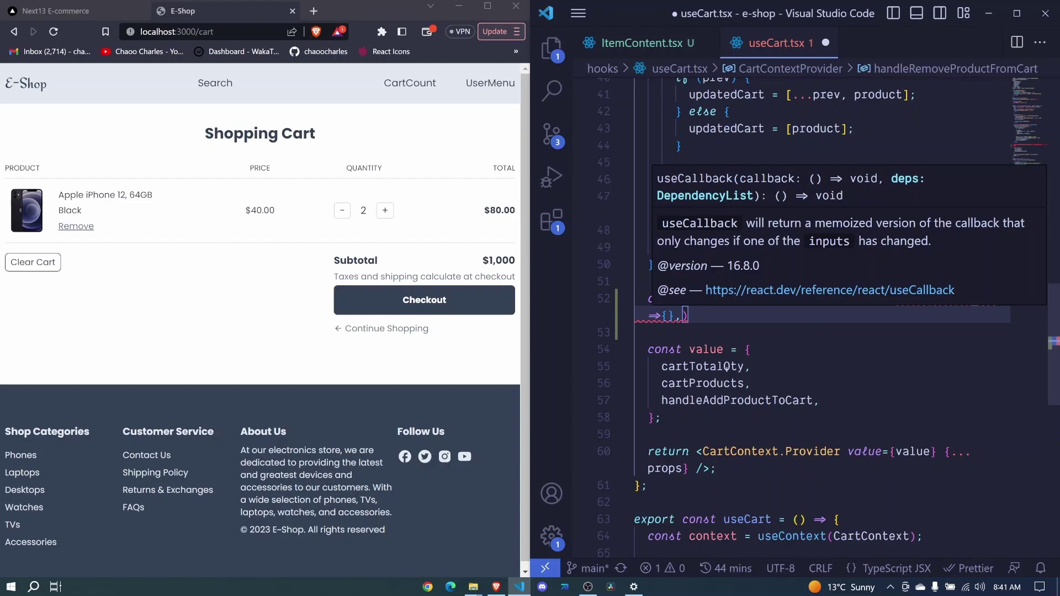
{"action": "type", "text": " [ca"}
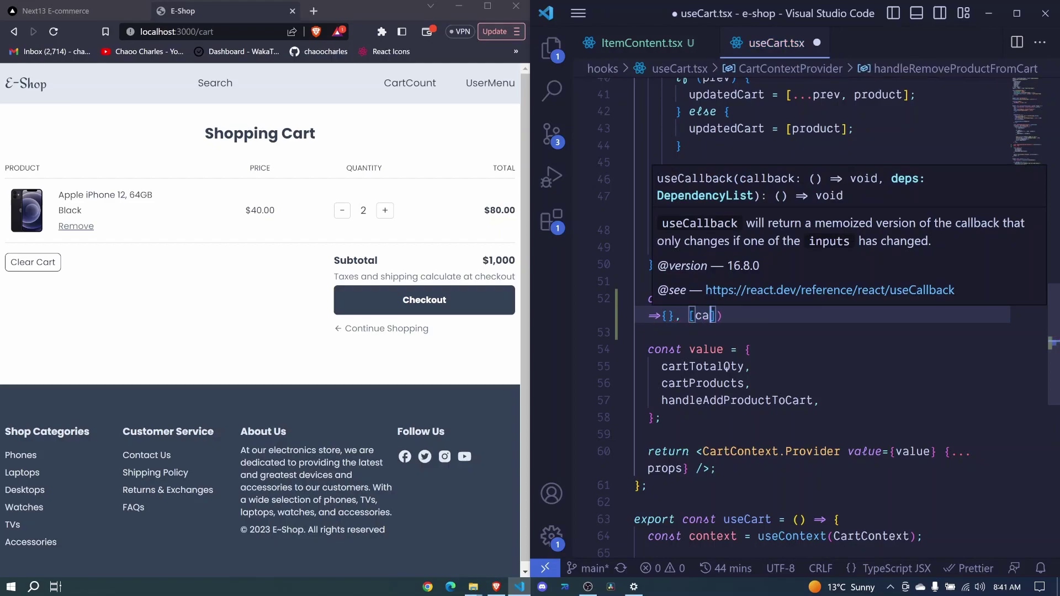
{"action": "type", "text": "rt"}
{"action": "key", "text": "Return"}
{"action": "key", "text": "Escape"}
{"action": "key", "text": "Up"}
{"action": "key", "text": "End"}
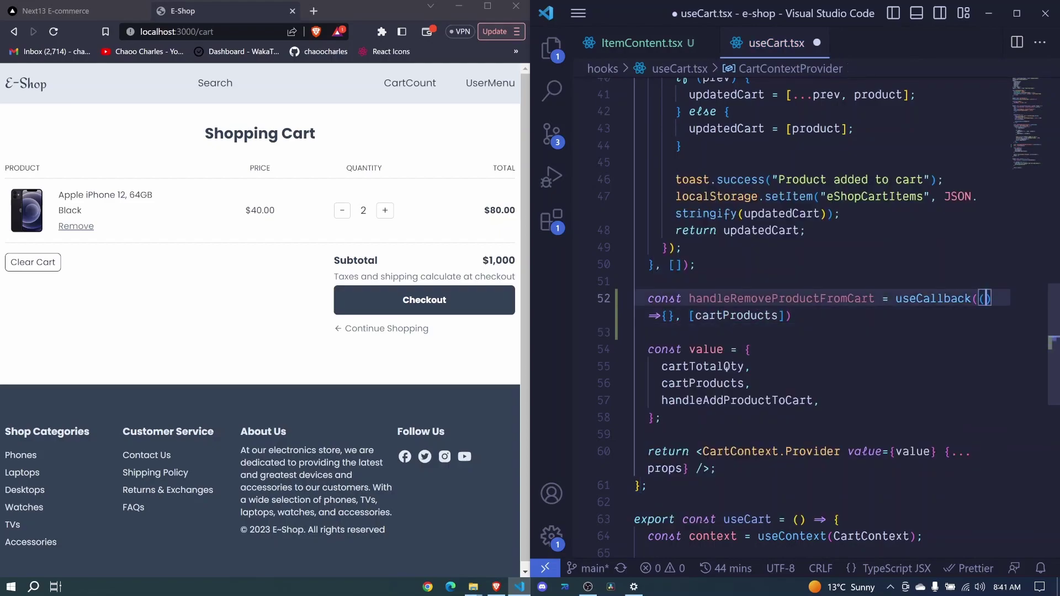
- Give handleRemoveProductFromCart a product: CartProductType parameter and open its body
{"action": "key", "text": "Return"}
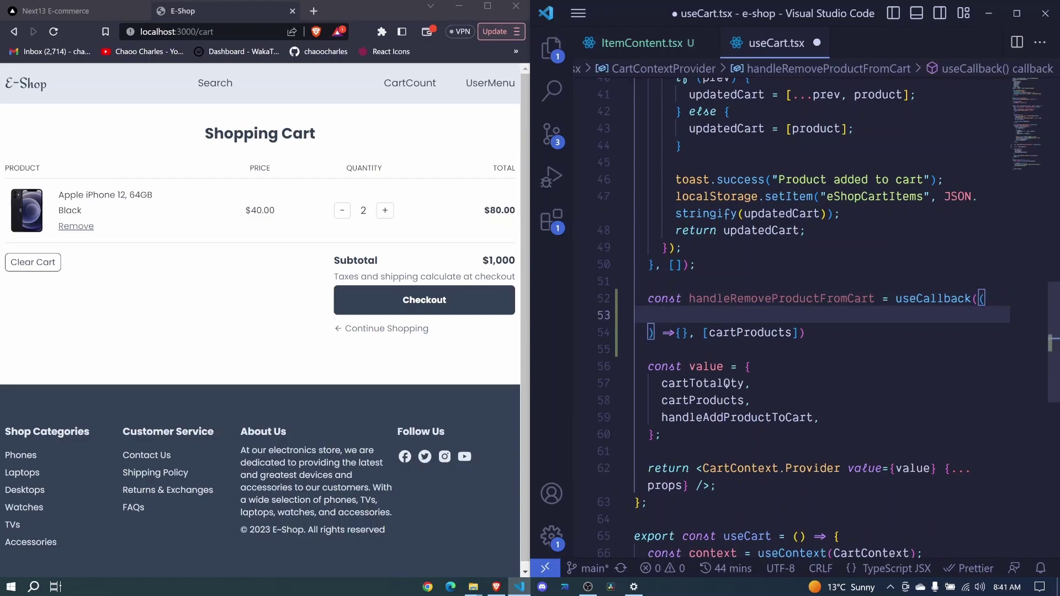
{"action": "type", "text": "p"}
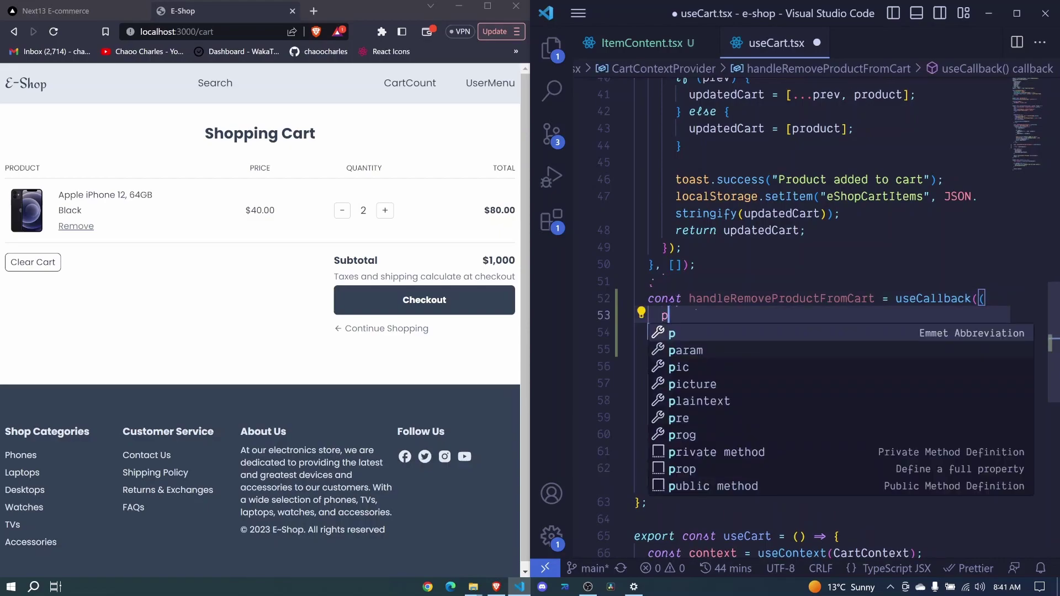
{"action": "type", "text": "roduct:"}
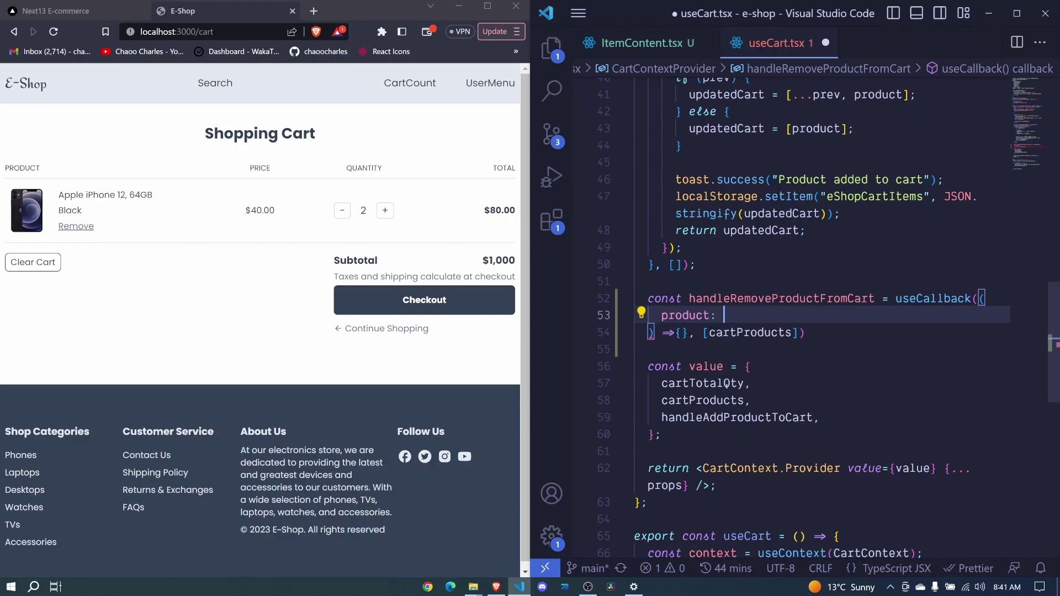
{"action": "type", "text": " Car"}
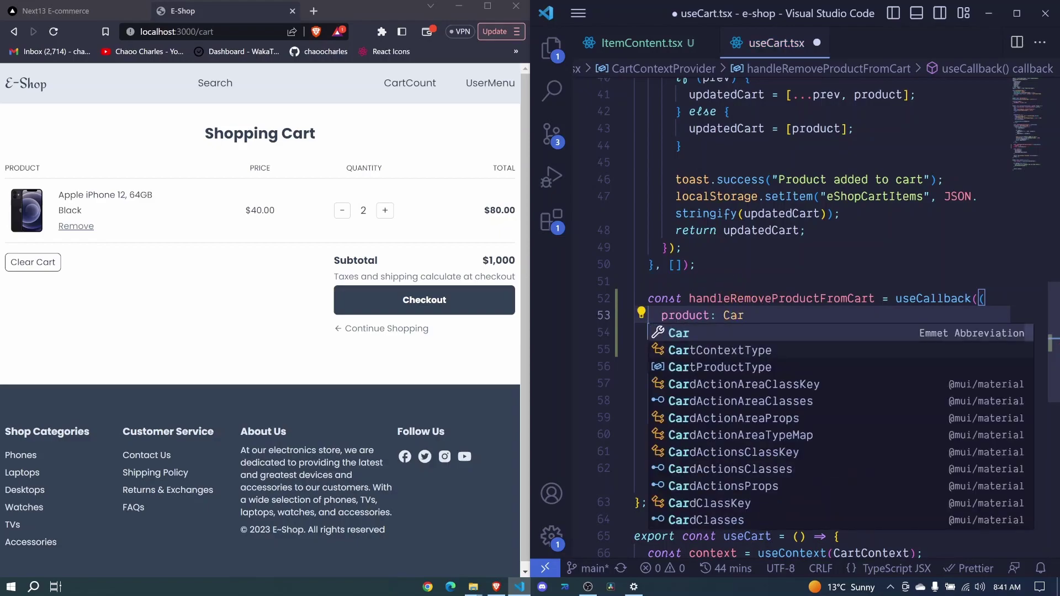
{"action": "left_click", "coordinate": [766, 356]}
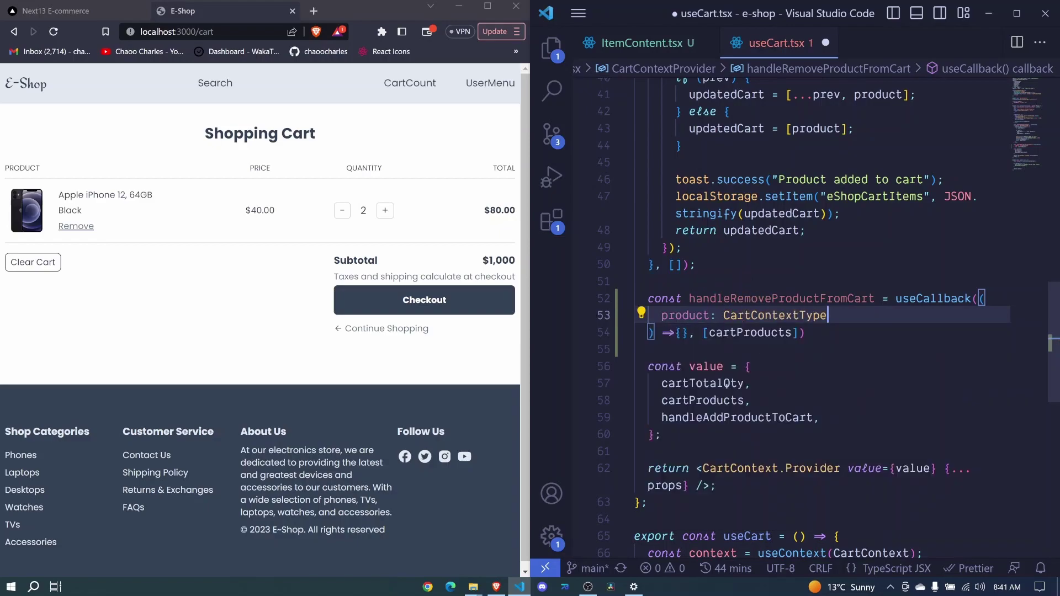
{"action": "key", "text": "Down"}
{"action": "key", "text": "Home"}
{"action": "type", "text": ") => {"}
{"action": "key", "text": "Return"}
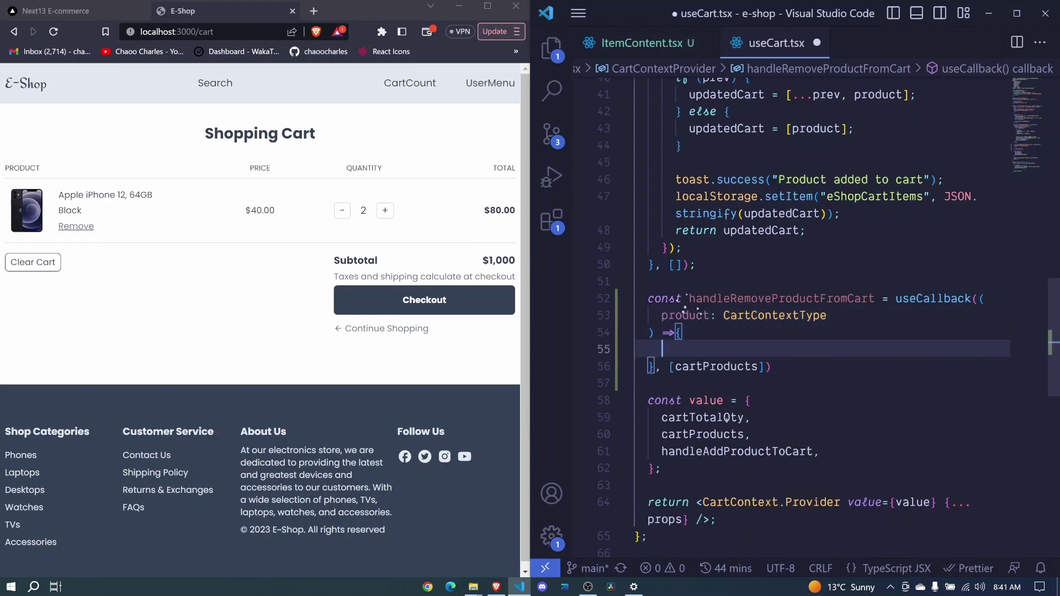
{"action": "type", "text": "if"}
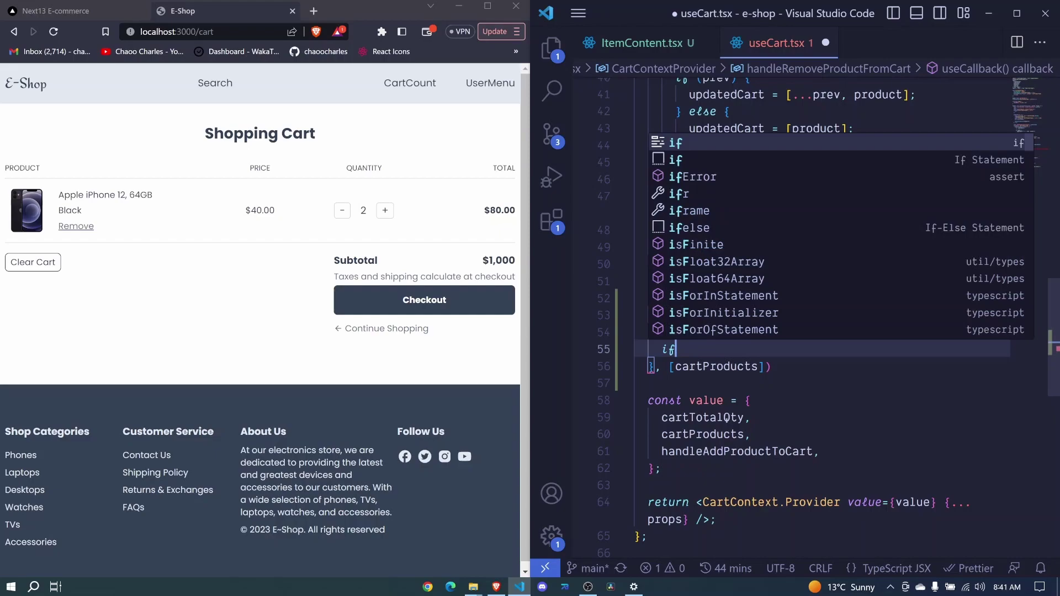
{"action": "type", "text": "(c"}
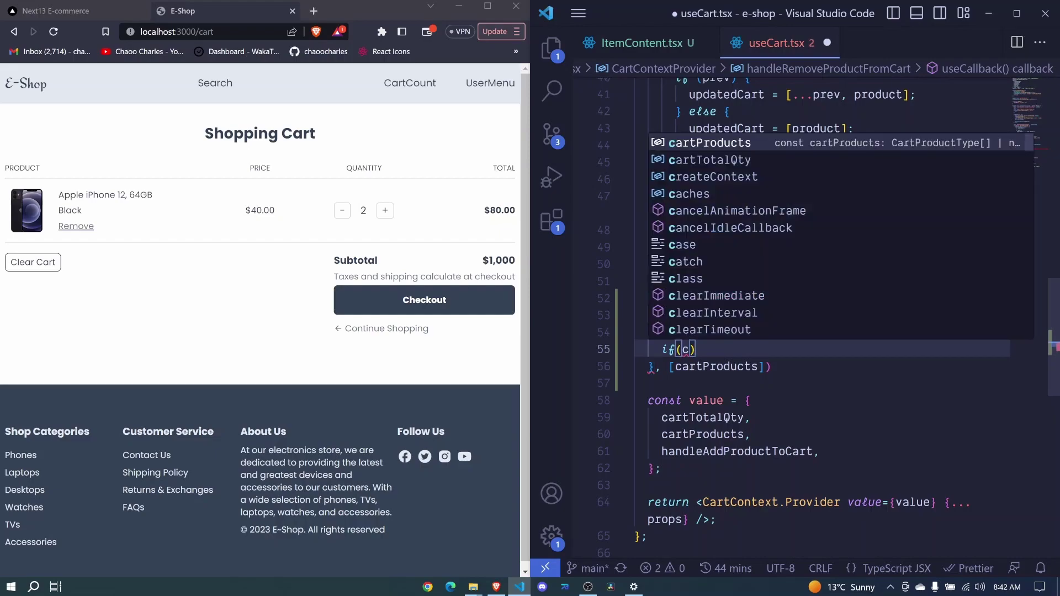
- Add an if (cartProducts) block that filters out items matching product.id into filteredProducts
{"action": "key", "text": "Return"}
{"action": "key", "text": "Right"}
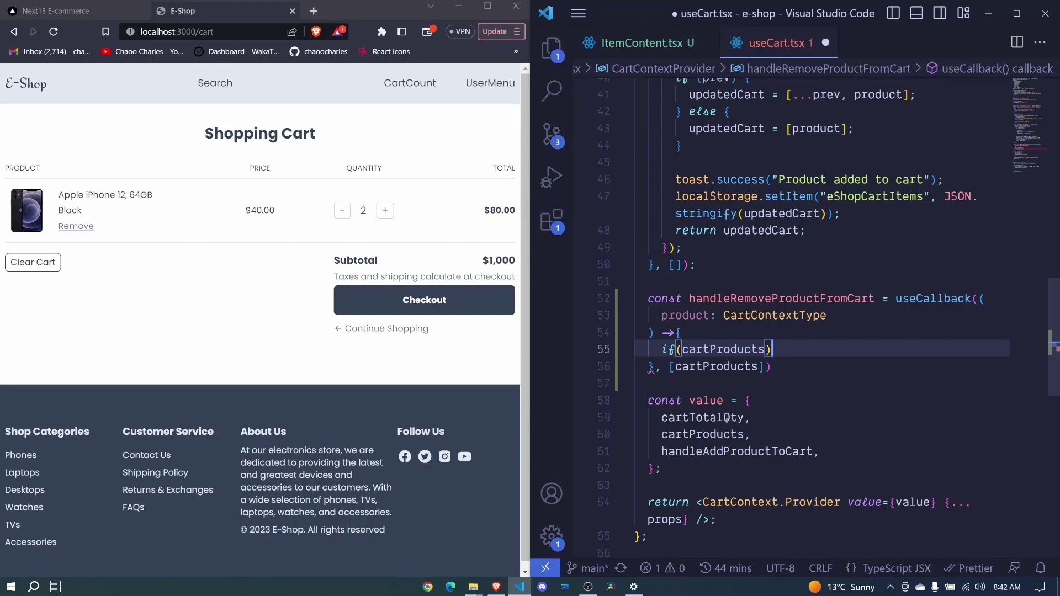
{"action": "type", "text": "{"}
{"action": "key", "text": "Return"}
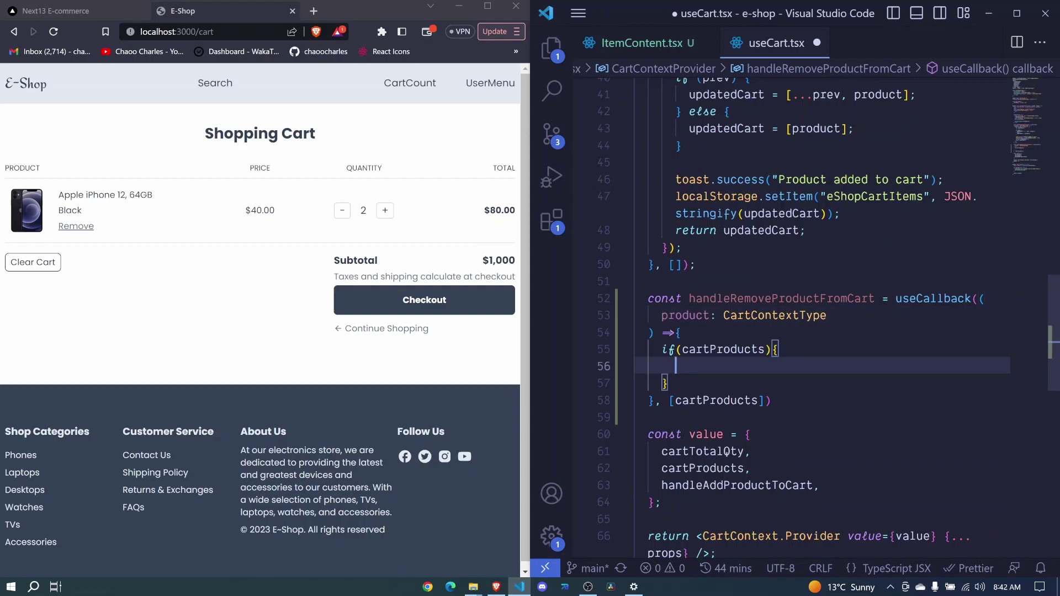
{"action": "type", "text": "cons"}
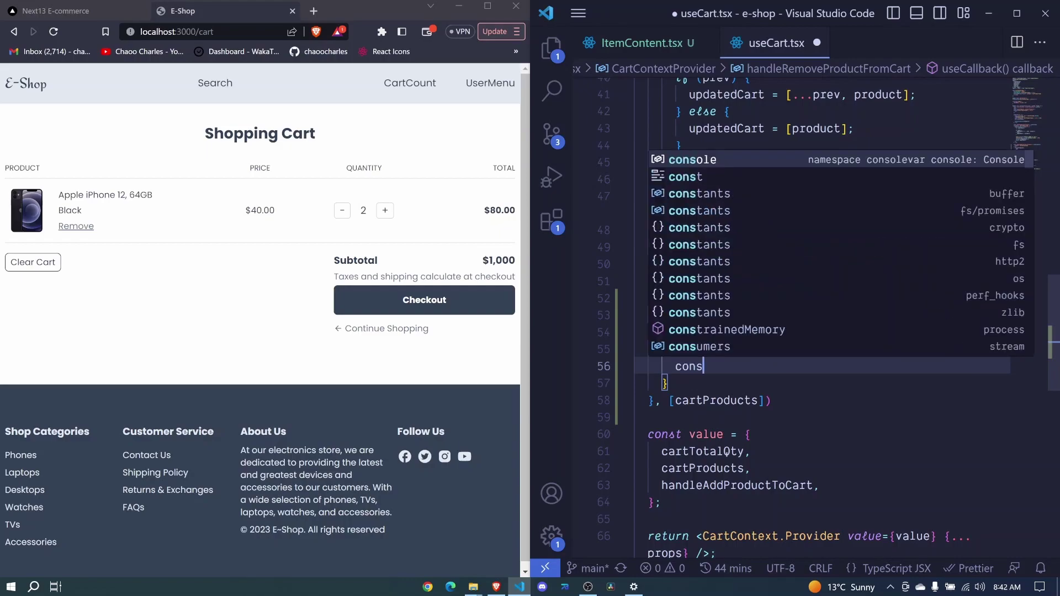
{"action": "type", "text": "t fil"}
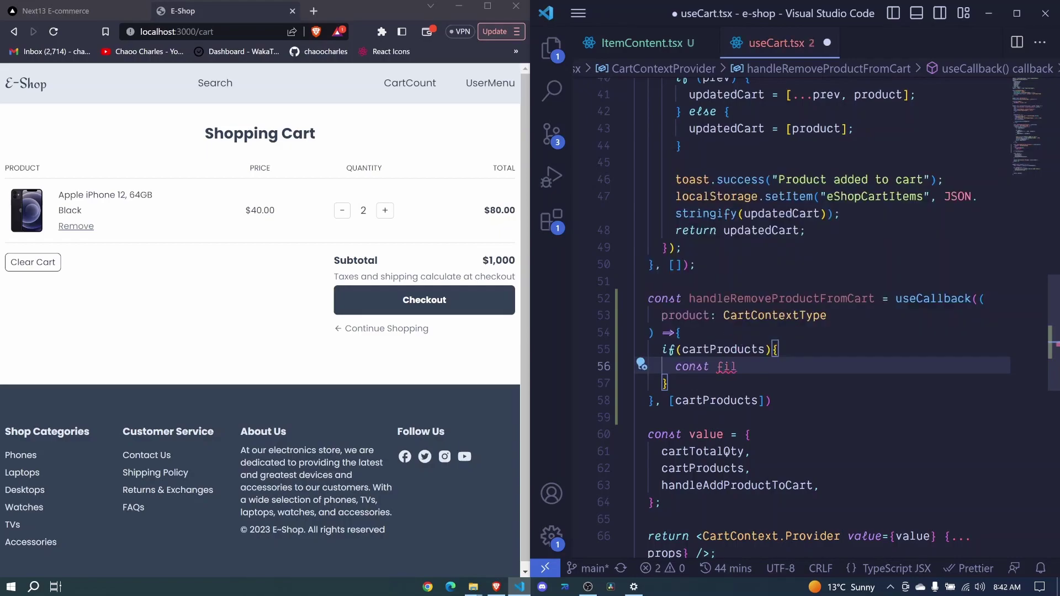
{"action": "type", "text": "teredProducts = "}
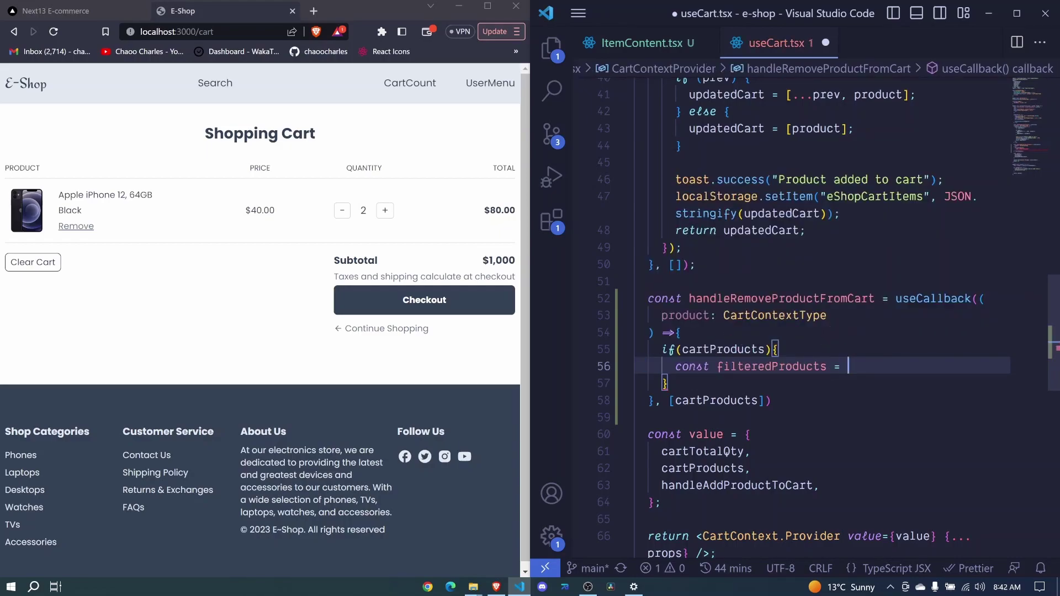
{"action": "type", "text": "cart"}
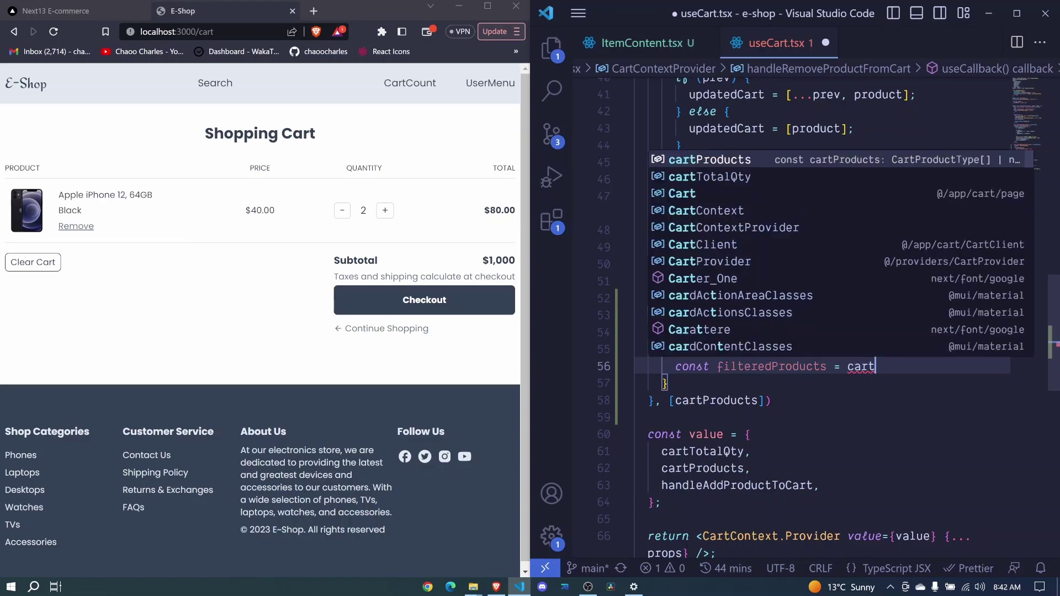
{"action": "key", "text": "Tab"}
{"action": "type", "text": ".filter"}
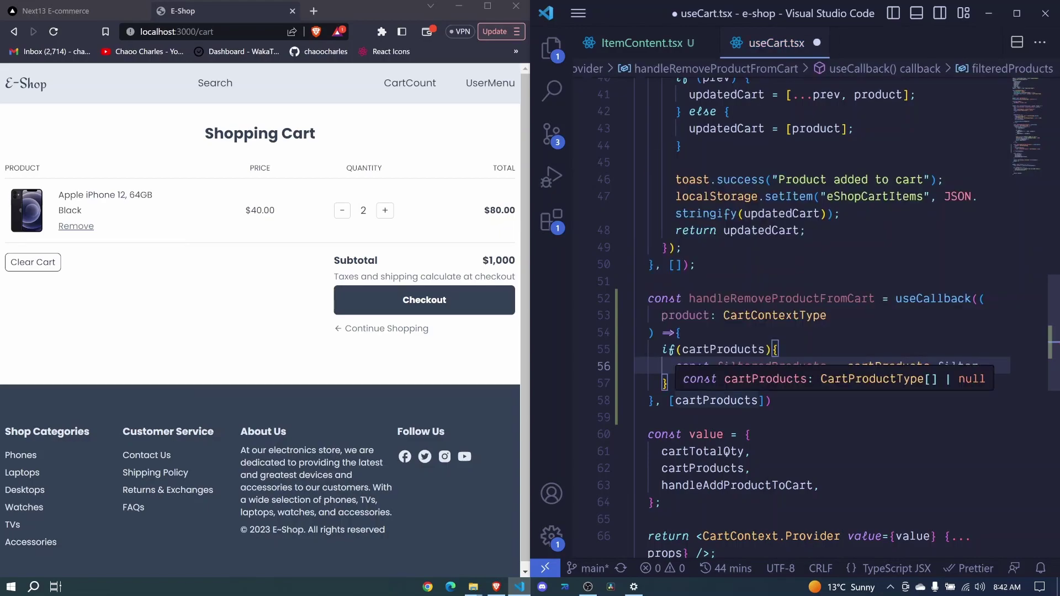
{"action": "type", "text": "((i"}
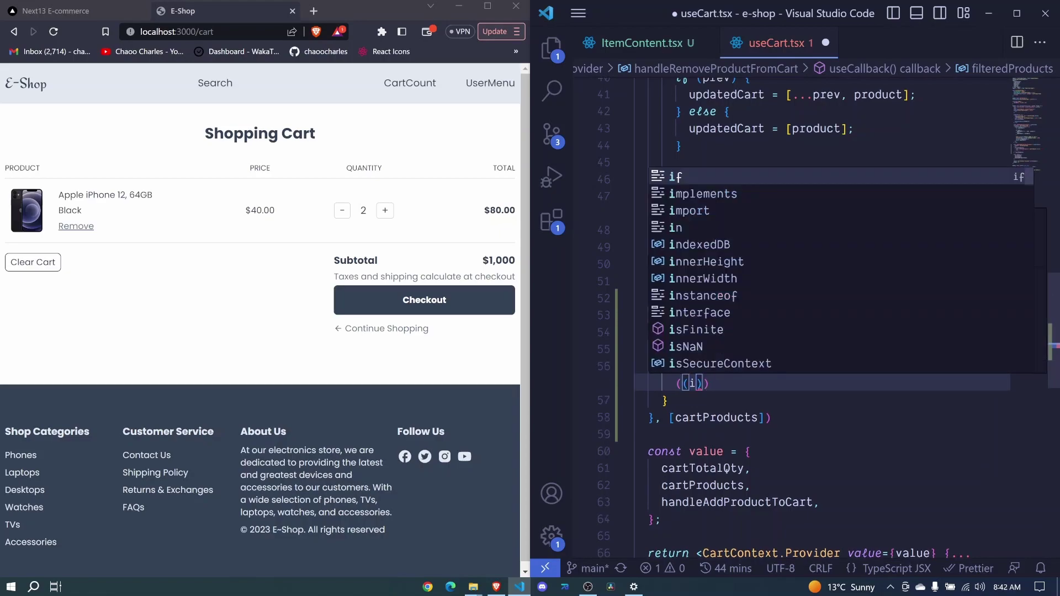
{"action": "type", "text": "tem)"}
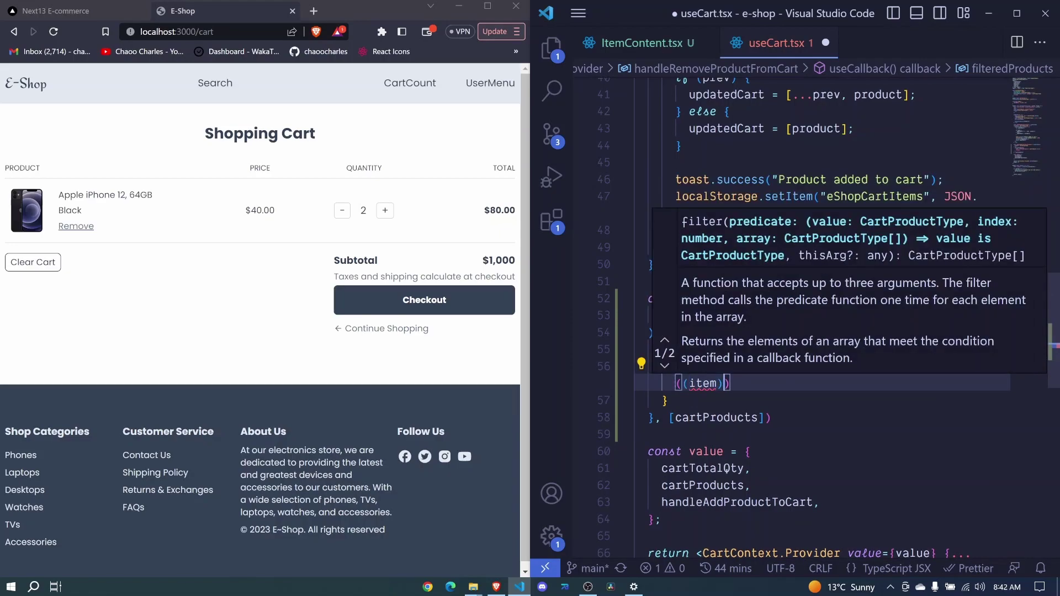
{"action": "type", "text": " => {"}
{"action": "key", "text": "Return"}
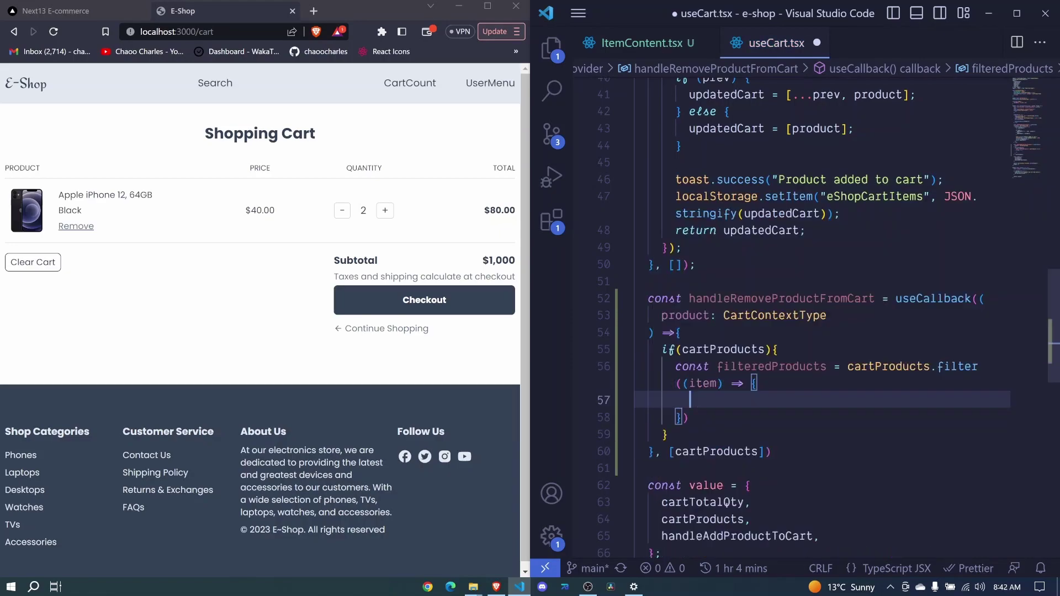
{"action": "type", "text": "return ite"}
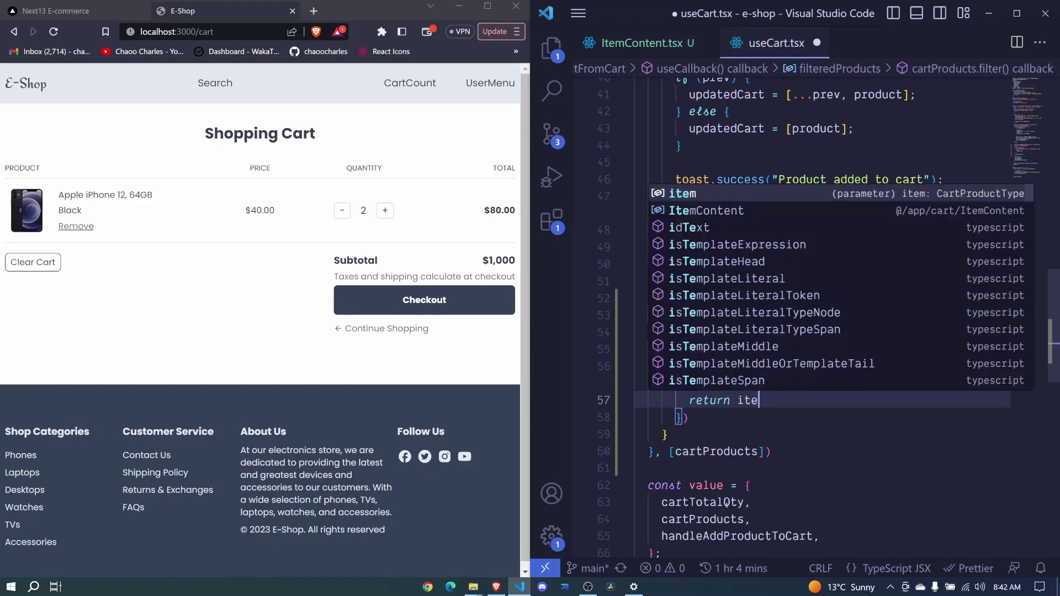
{"action": "type", "text": "m.id !"}
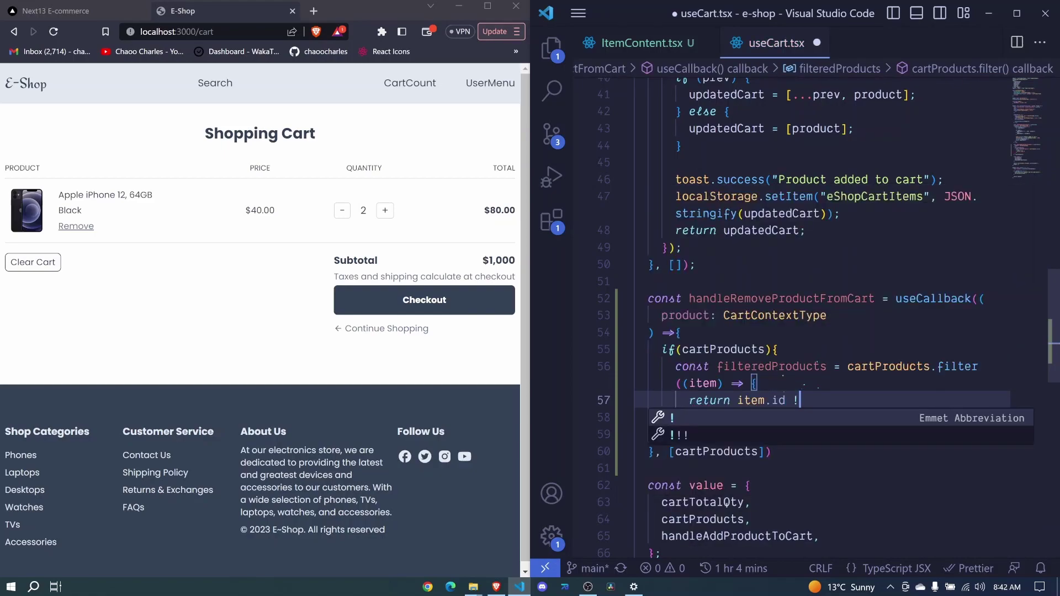
{"action": "type", "text": "== produc"}
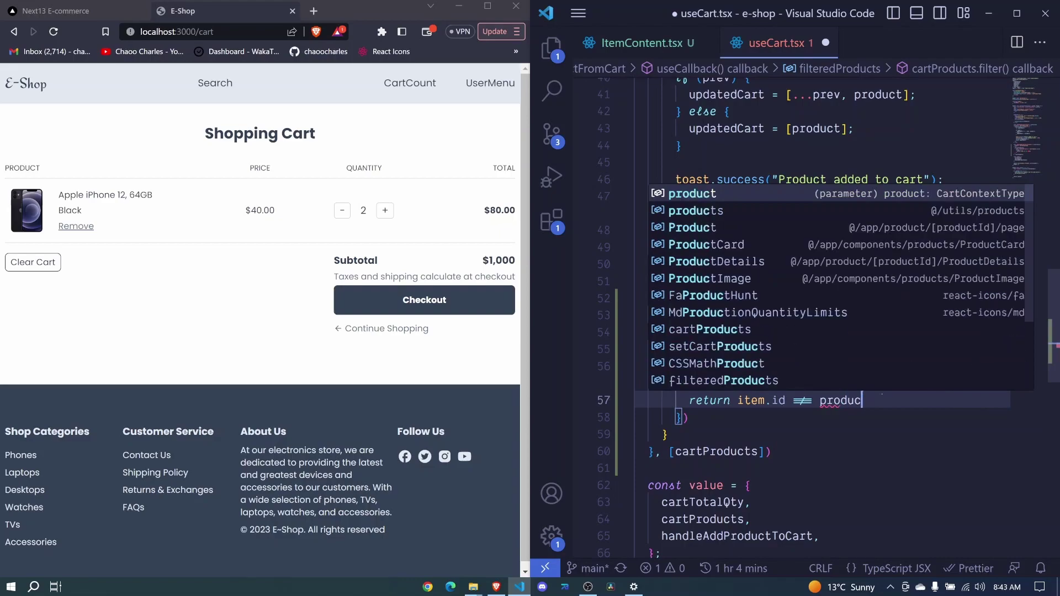
{"action": "type", "text": "t,"}
{"action": "key", "text": "BackSpace"}
{"action": "type", "text": ".id"}
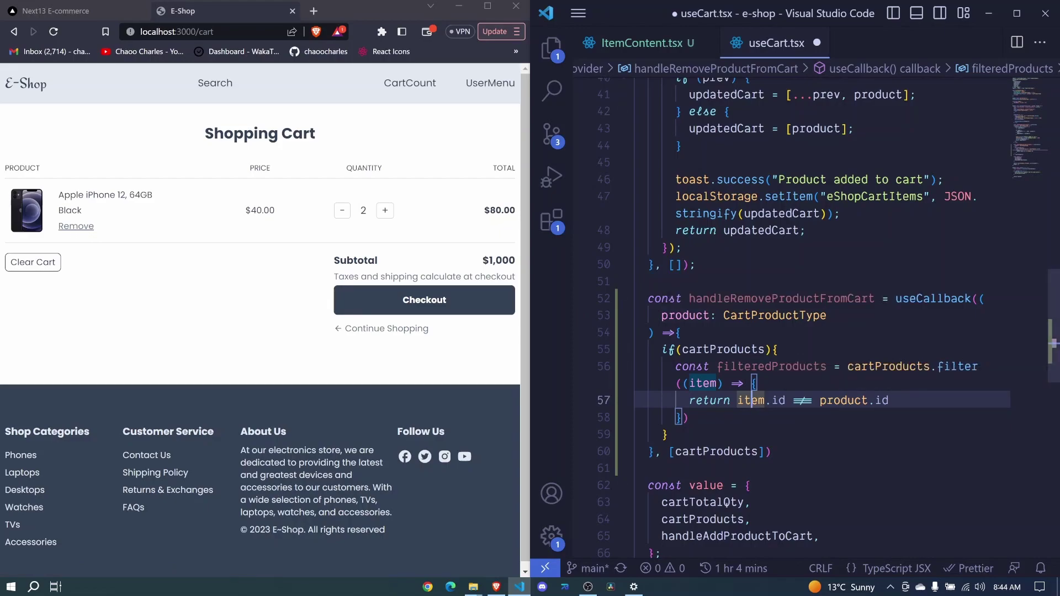
{"action": "mouse_move", "coordinate": [772, 366]}
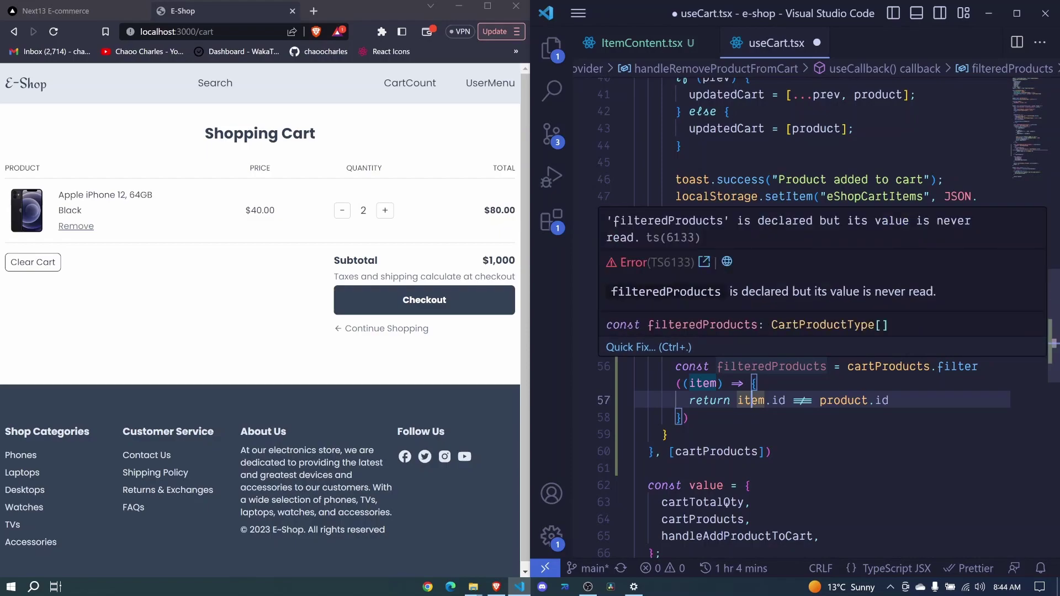
- Call setCartProducts(filteredProducts) after the filter inside the if block
{"action": "key", "text": "Down"}
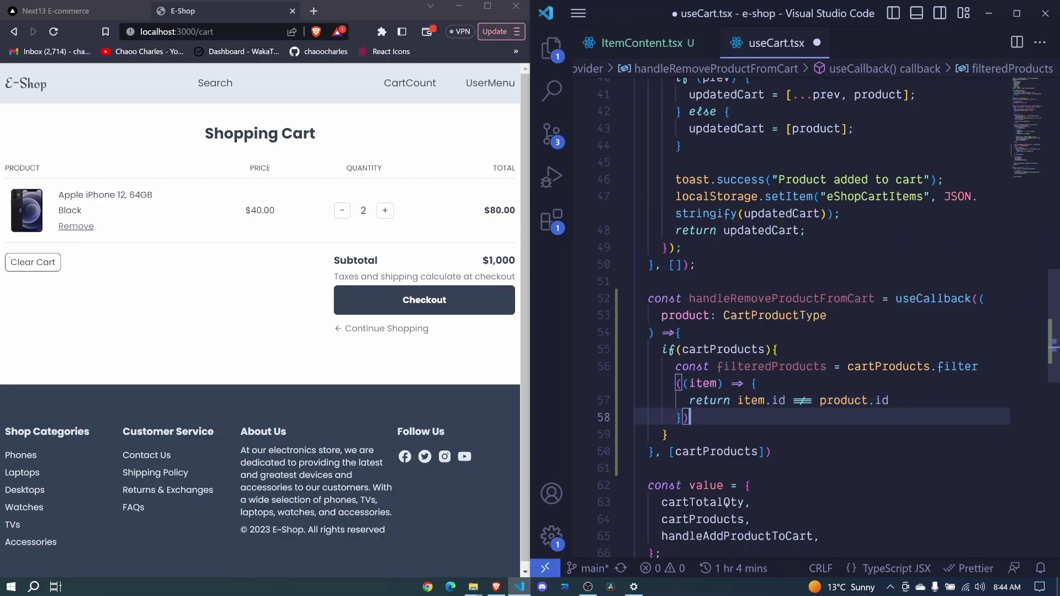
{"action": "key", "text": "Return"}
{"action": "key", "text": "Return"}
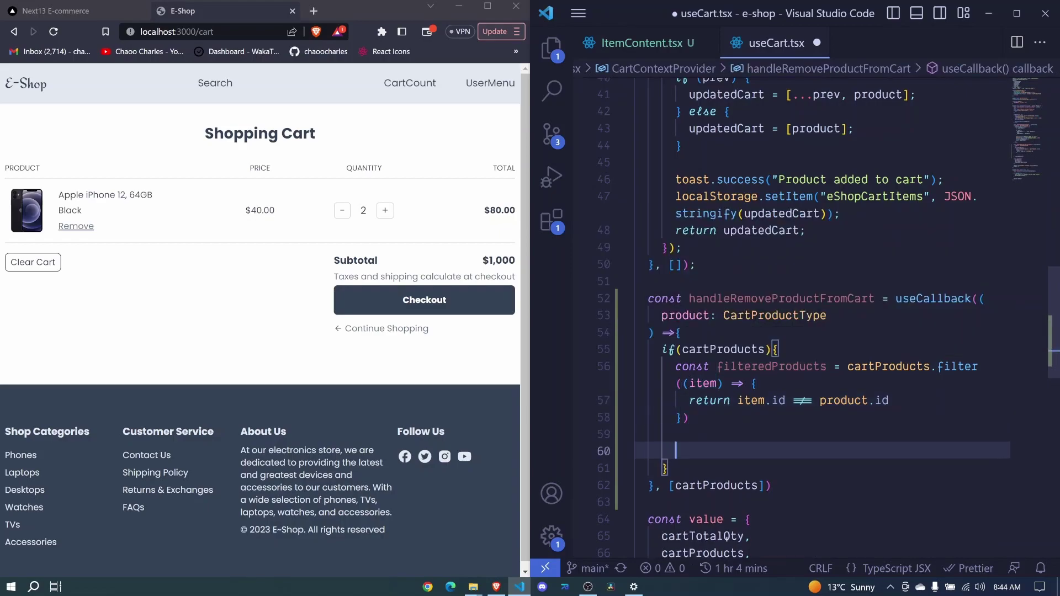
{"action": "type", "text": "set"}
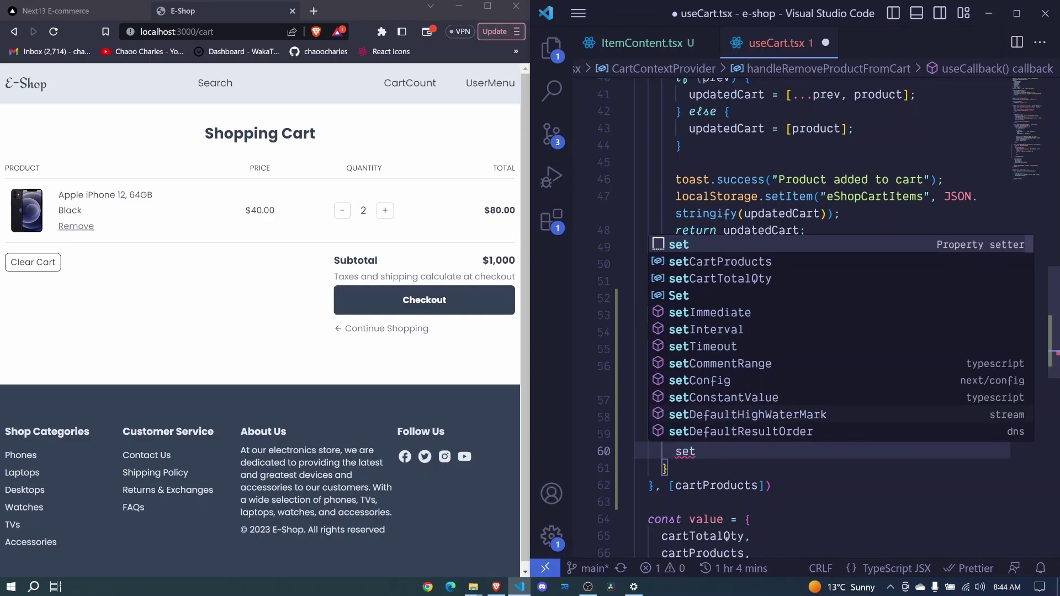
{"action": "type", "text": "C"}
{"action": "key", "text": "Return"}
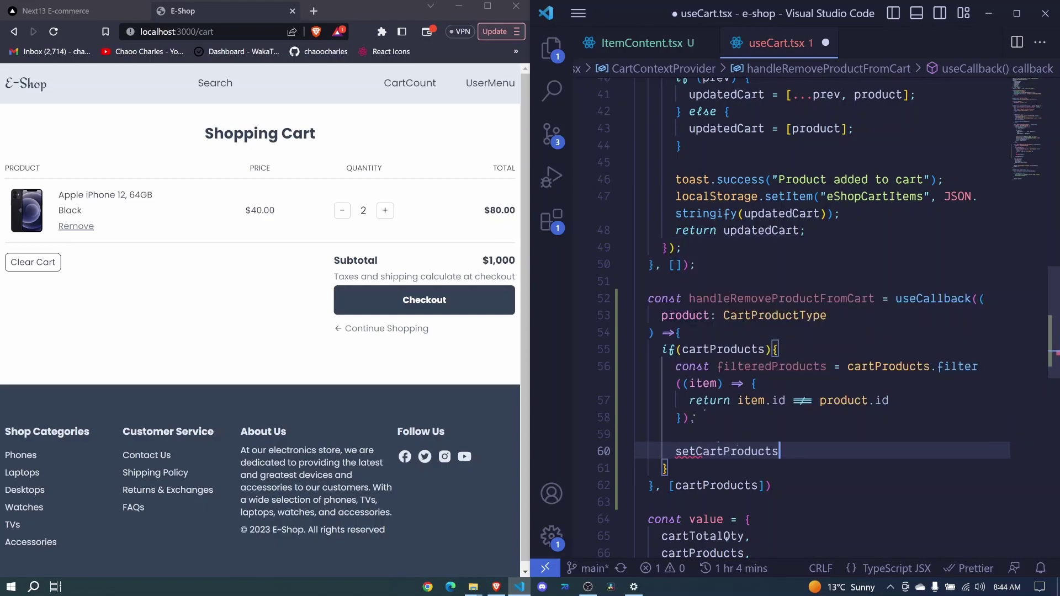
{"action": "type", "text": "("}
{"action": "type", "text": "fil"}
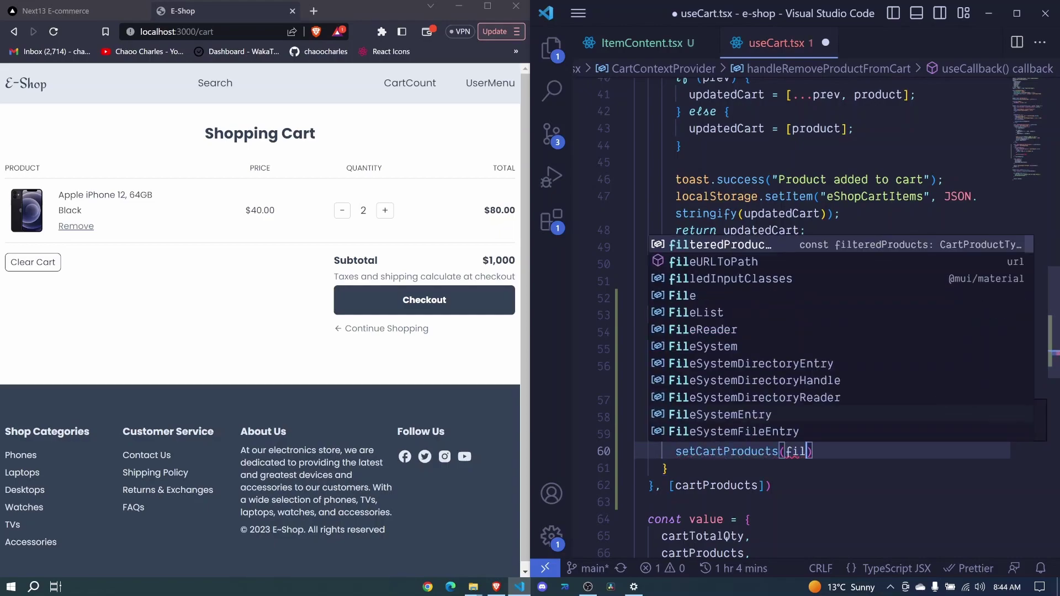
{"action": "key", "text": "Return"}
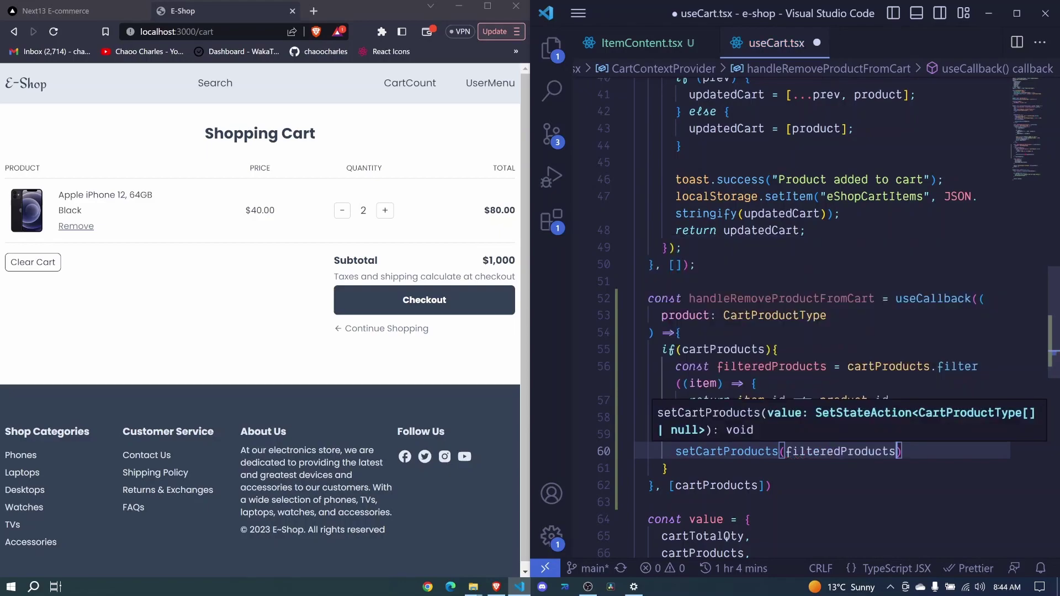
{"action": "key", "text": "Right"}
{"action": "key", "text": "Return"}
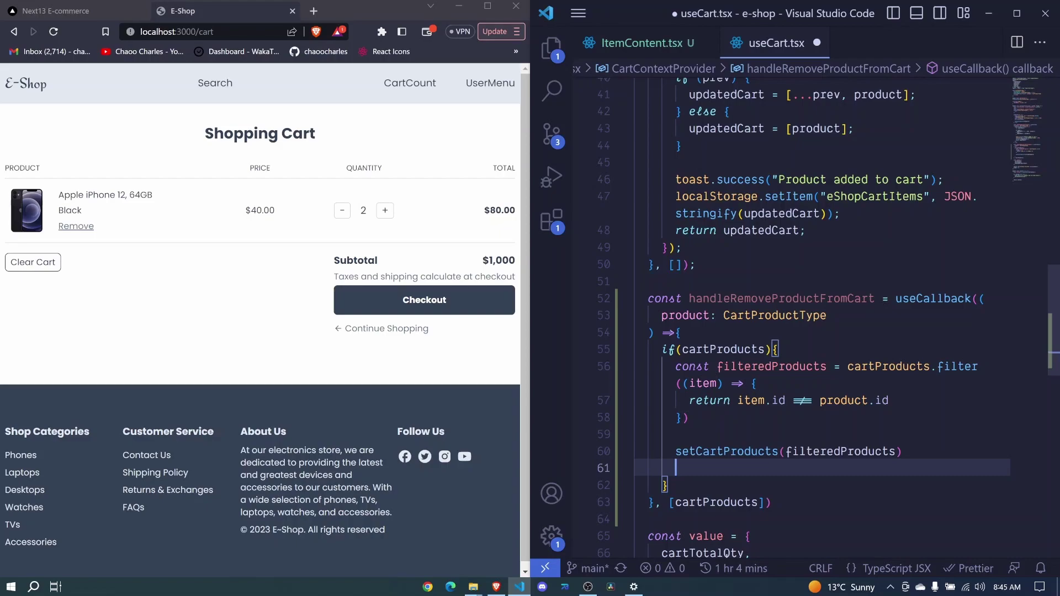
- Copy the add handler's toast and localStorage lines into the remove handler
{"action": "left_click_drag", "start_coordinate": [676, 179], "coordinate": [842, 214]}
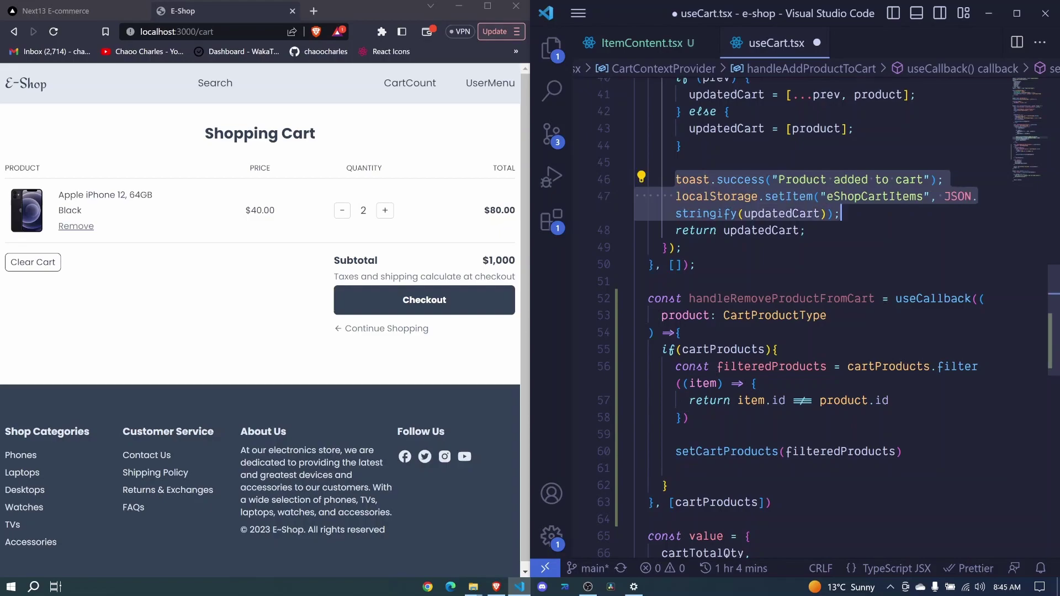
{"action": "key", "text": "ctrl+c"}
{"action": "left_click", "coordinate": [676, 468]}
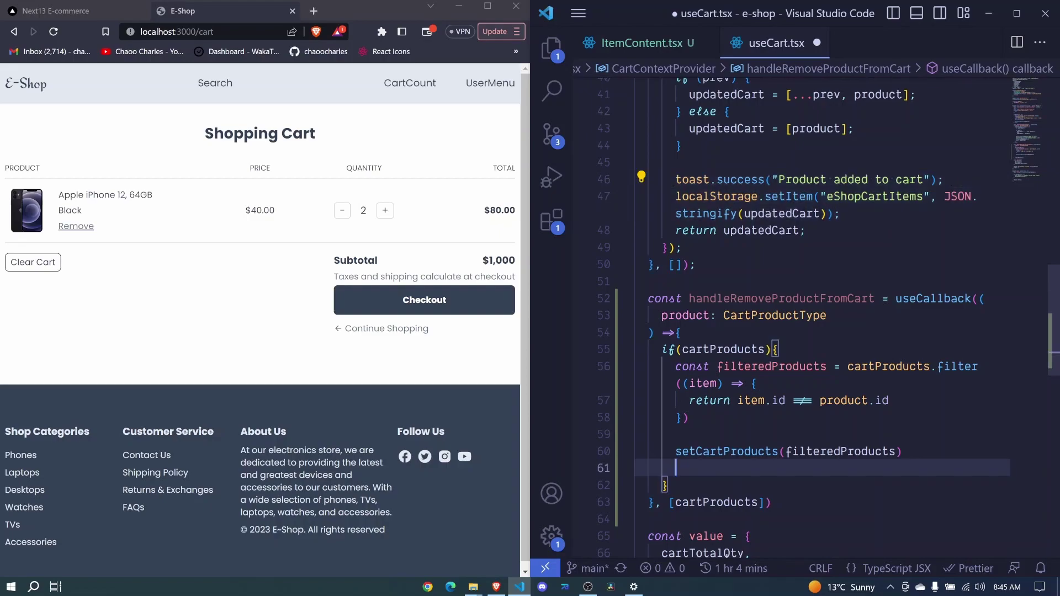
{"action": "key", "text": "ctrl+v"}
{"action": "scroll", "coordinate": [725, 488], "scroll_direction": "down", "scroll_amount": 2}
{"action": "scroll", "coordinate": [820, 331], "scroll_direction": "down", "scroll_amount": 2}
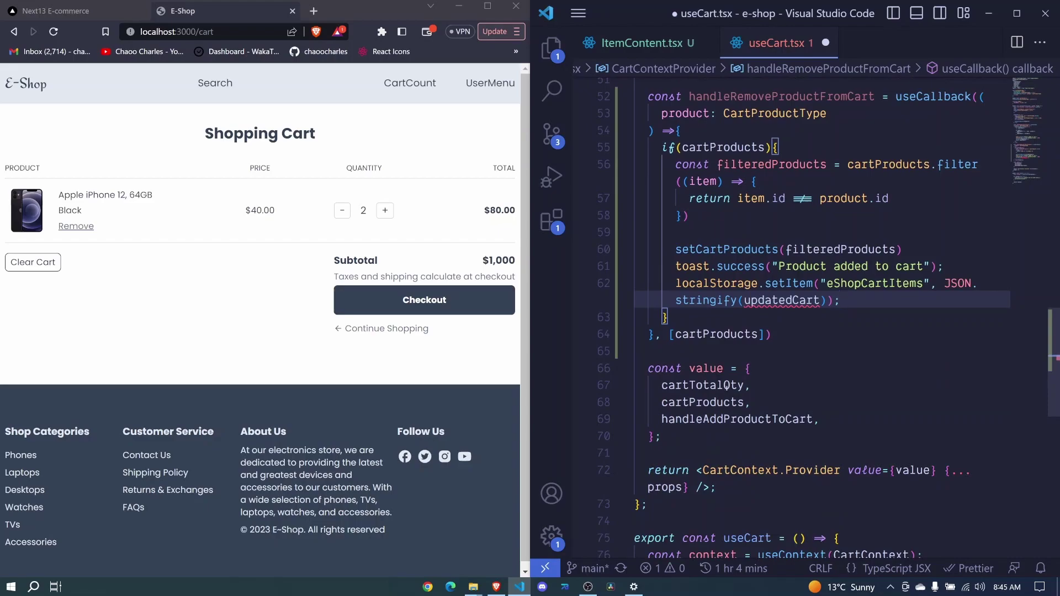
{"action": "type", "text": "removed"}
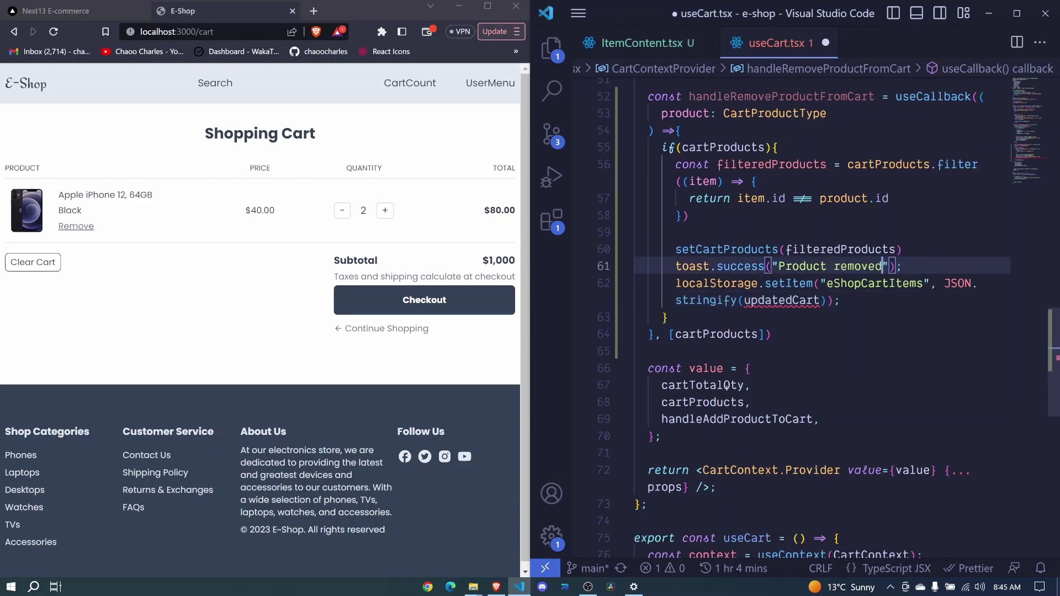
- Change the toast to 'Product removed', store filteredProducts in localStorage, and save
{"action": "key", "text": "Down"}
{"action": "key", "text": "Right"}
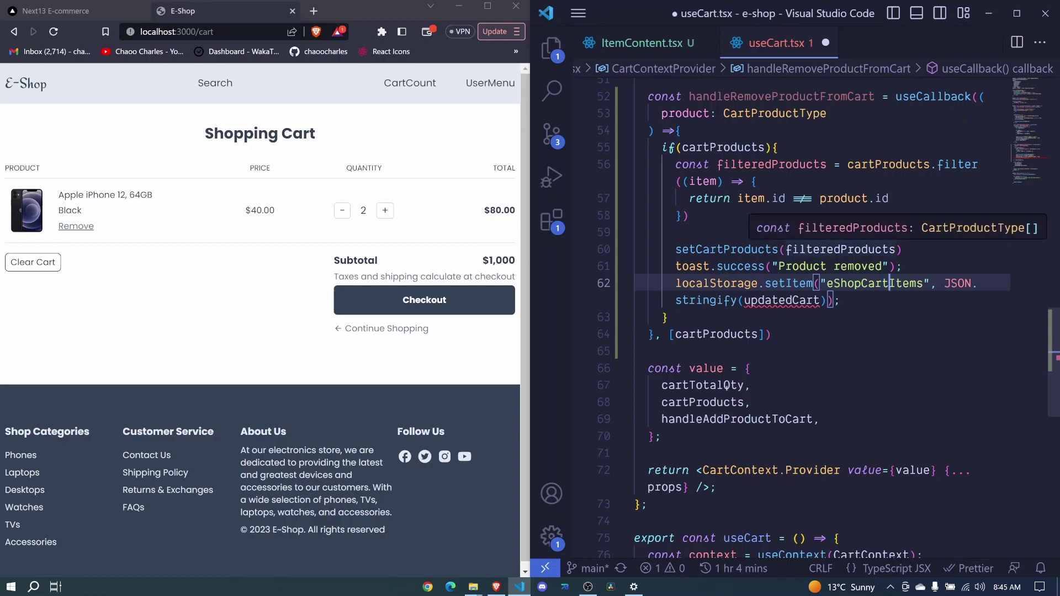
{"action": "key", "text": "Up"}
{"action": "key", "text": "Up"}
{"action": "key", "text": "ctrl+d"}
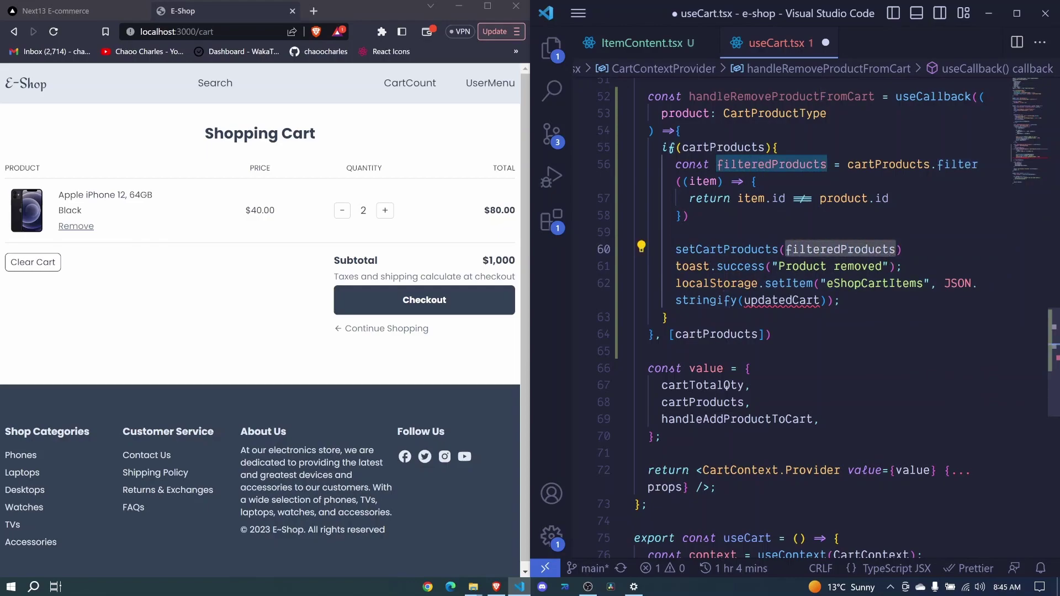
{"action": "key", "text": "ctrl+c"}
{"action": "double_click", "coordinate": [780, 300]}
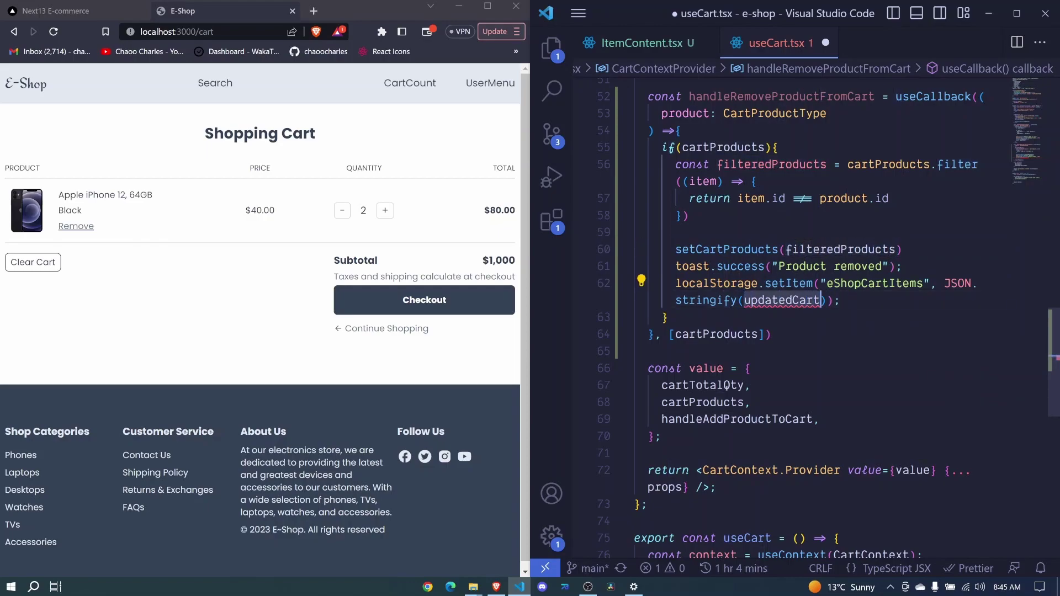
{"action": "key", "text": "ctrl+v"}
{"action": "key", "text": "ctrl+s"}
{"action": "scroll", "coordinate": [820, 314], "scroll_direction": "up", "scroll_amount": 2}
{"action": "scroll", "coordinate": [821, 314], "scroll_direction": "up", "scroll_amount": 2}
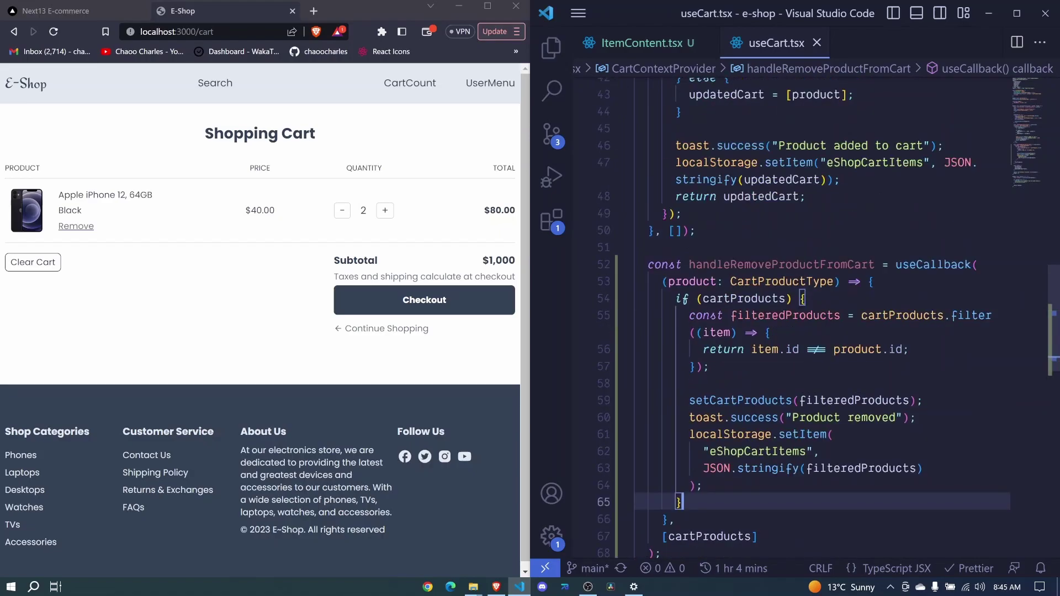
{"action": "scroll", "coordinate": [820, 314], "scroll_direction": "down", "scroll_amount": 7}
- Add handleRemoveProductFromCart to the context value object and save useCart.tsx
{"action": "left_click", "coordinate": [820, 234]}
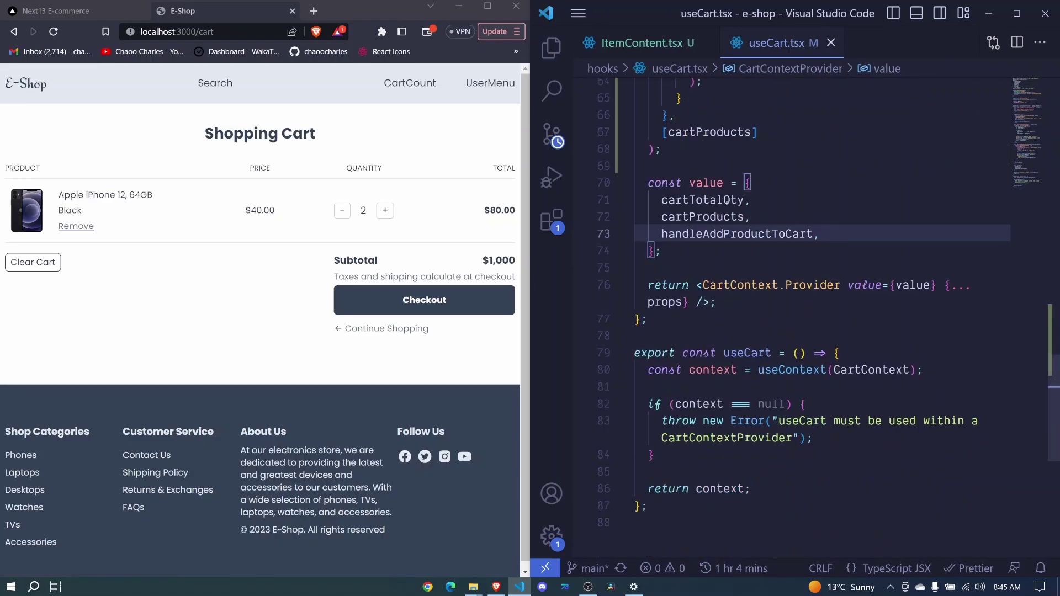
{"action": "key", "text": "Return"}
{"action": "type", "text": "handleRemoveProductFromCart"}
{"action": "scroll", "coordinate": [793, 361], "scroll_direction": "up", "scroll_amount": 2}
{"action": "key", "text": "ctrl+s"}
{"action": "scroll", "coordinate": [793, 360], "scroll_direction": "up", "scroll_amount": 12}
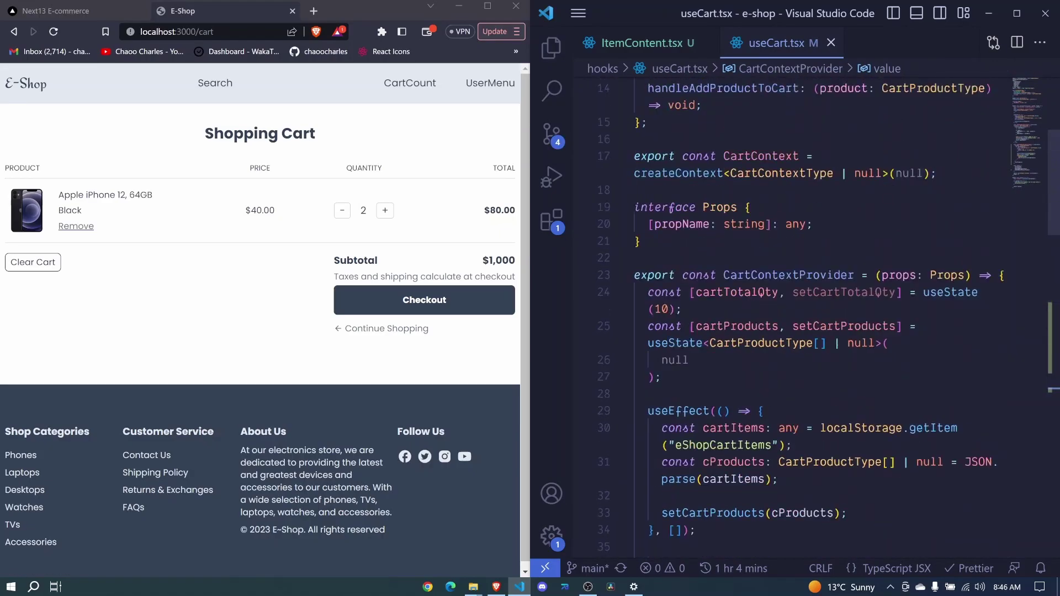
{"action": "scroll", "coordinate": [793, 360], "scroll_direction": "up", "scroll_amount": 6}
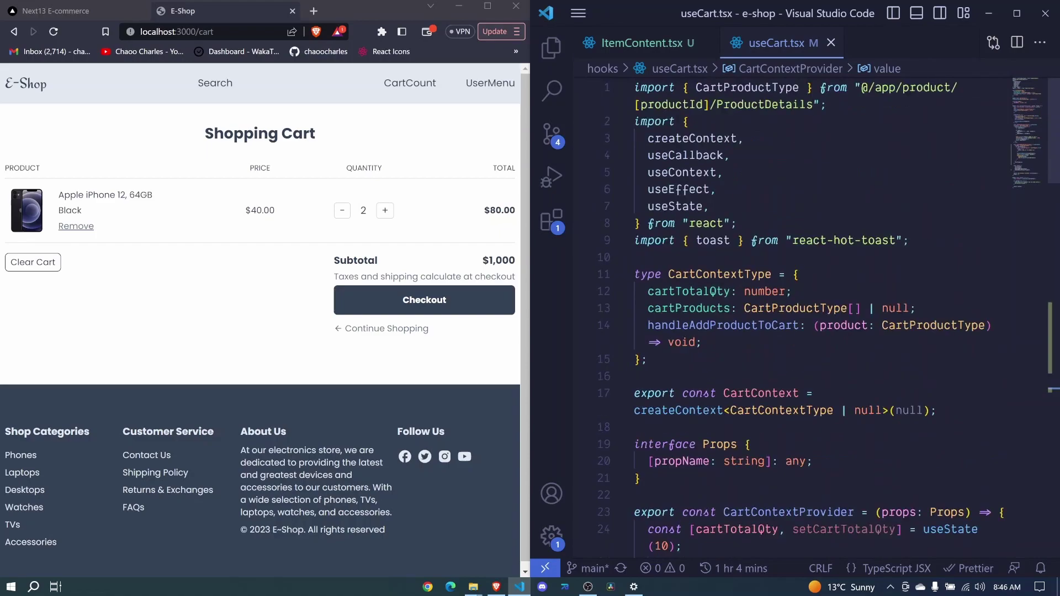
- Duplicate the handleAddProductToCart line in CartContextType as handleRemoveProductFromCart, then save
{"action": "left_click_drag", "start_coordinate": [648, 325], "coordinate": [702, 342]}
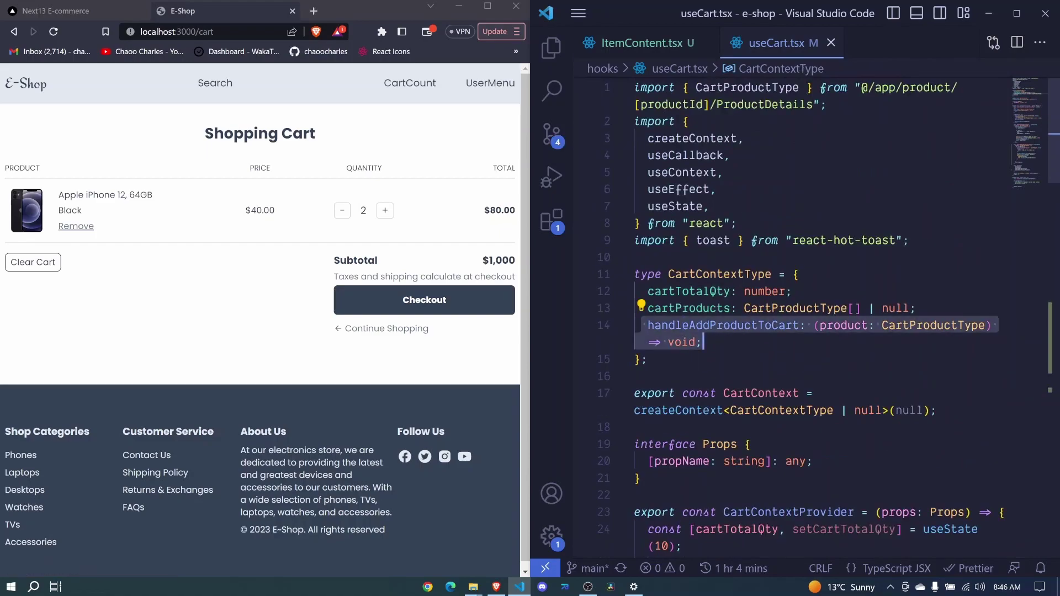
{"action": "key", "text": "shift+alt+Down"}
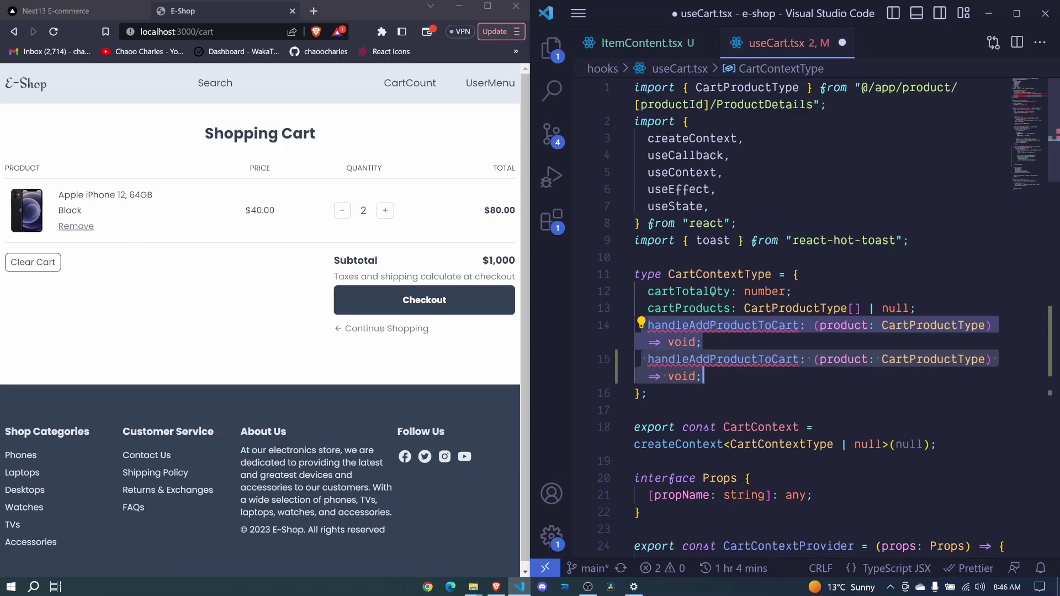
{"action": "key", "text": "Left"}
{"action": "key", "text": "Right"}
{"action": "key", "text": "Right"}
{"action": "key", "text": "Right"}
{"action": "key", "text": "BackSpace"}
{"action": "key", "text": "BackSpace"}
{"action": "key", "text": "BackSpace"}
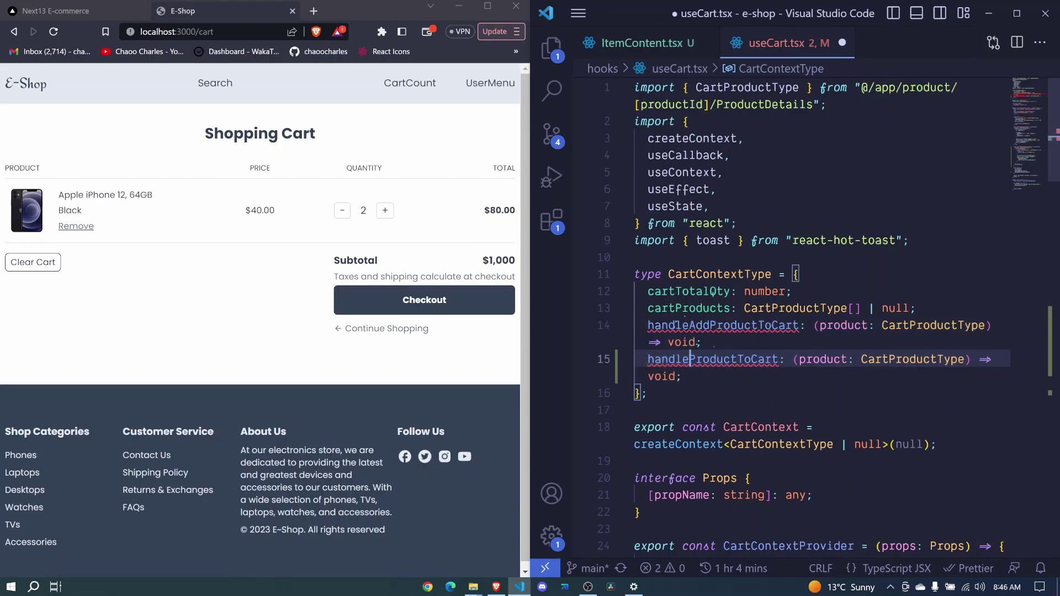
{"action": "type", "text": "Re"}
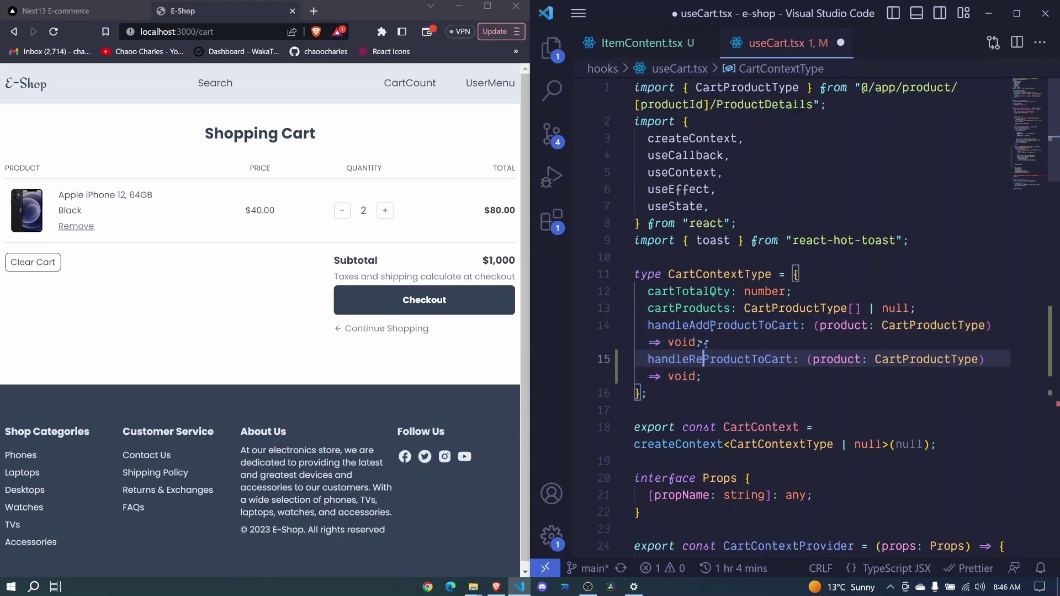
{"action": "type", "text": "move"}
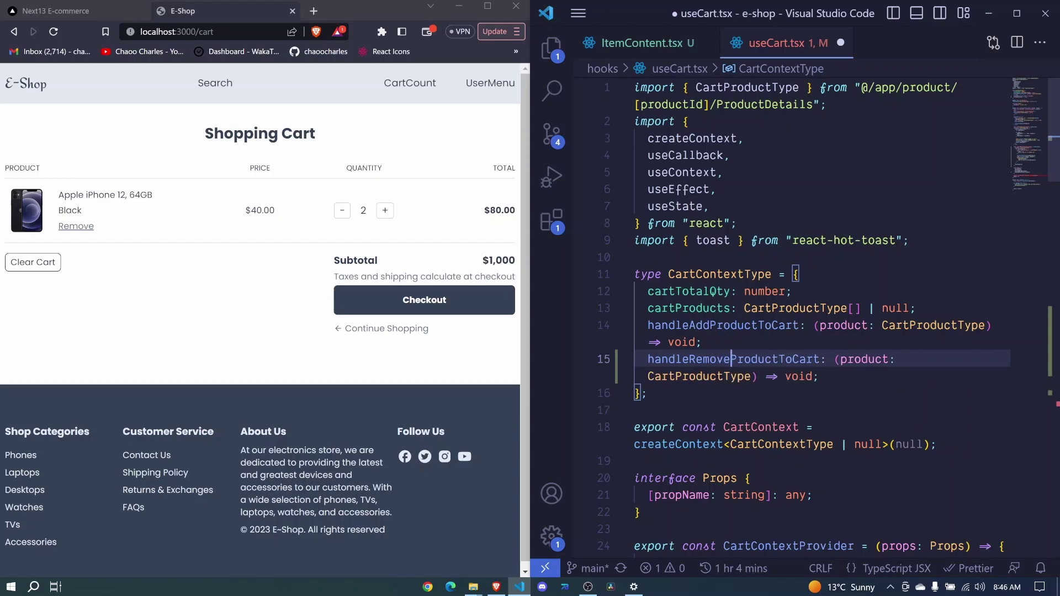
{"action": "key", "text": "BackSpace"}
{"action": "key", "text": "BackSpace"}
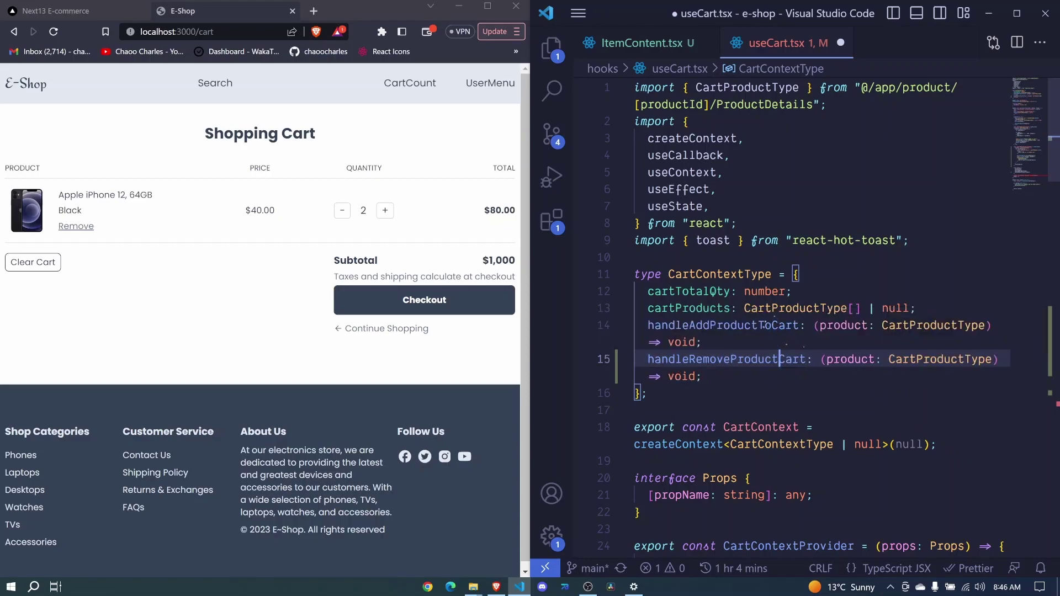
{"action": "type", "text": "From"}
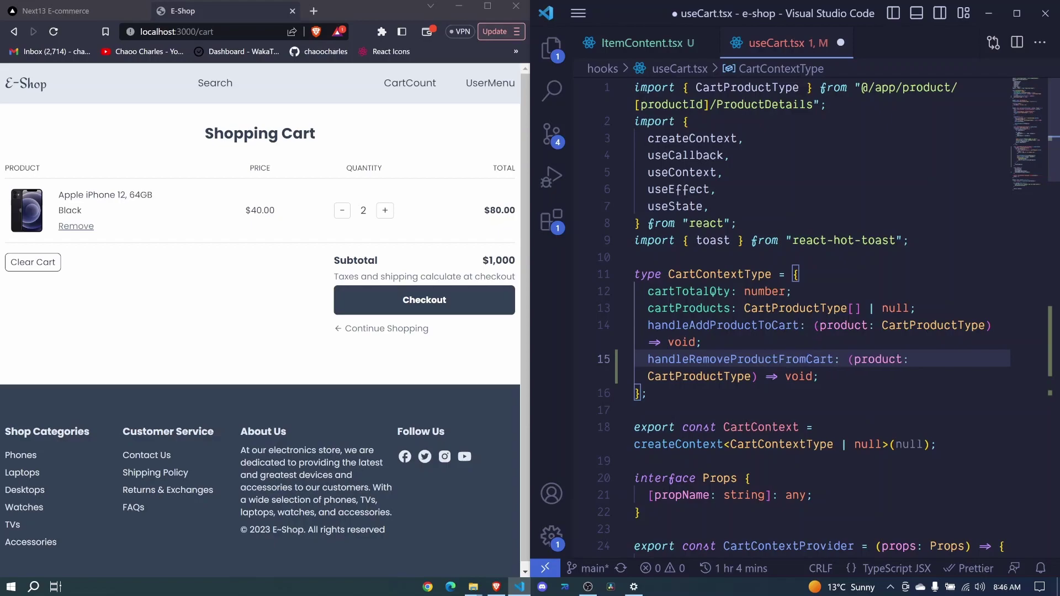
{"action": "left_click", "coordinate": [880, 359]}
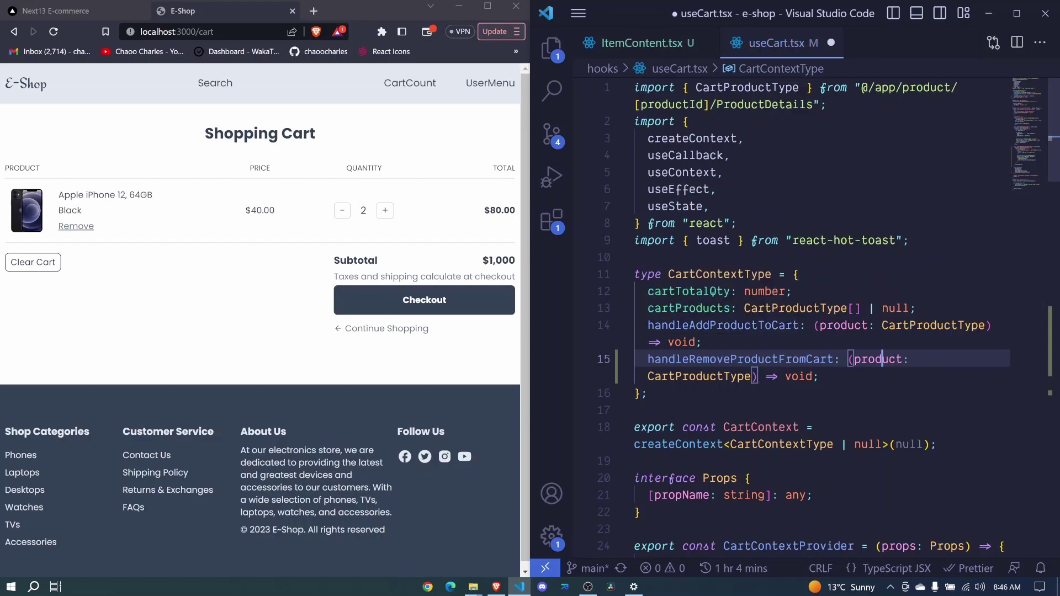
{"action": "key", "text": "Down"}
{"action": "key", "text": "ctrl+s"}
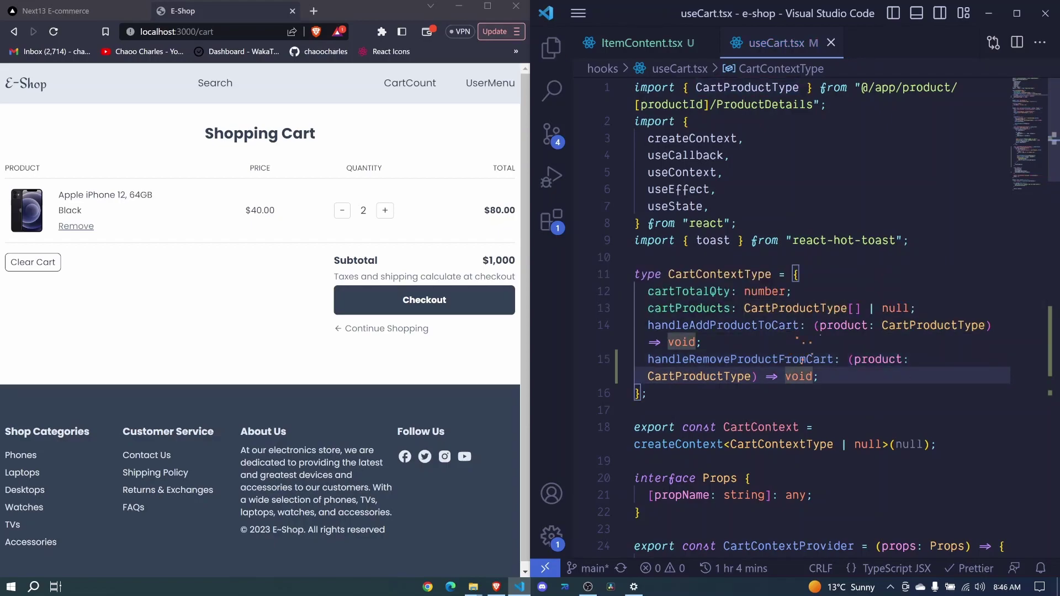
{"action": "key", "text": "Down"}
{"action": "scroll", "coordinate": [1041, 204], "scroll_direction": "down", "scroll_amount": 15}
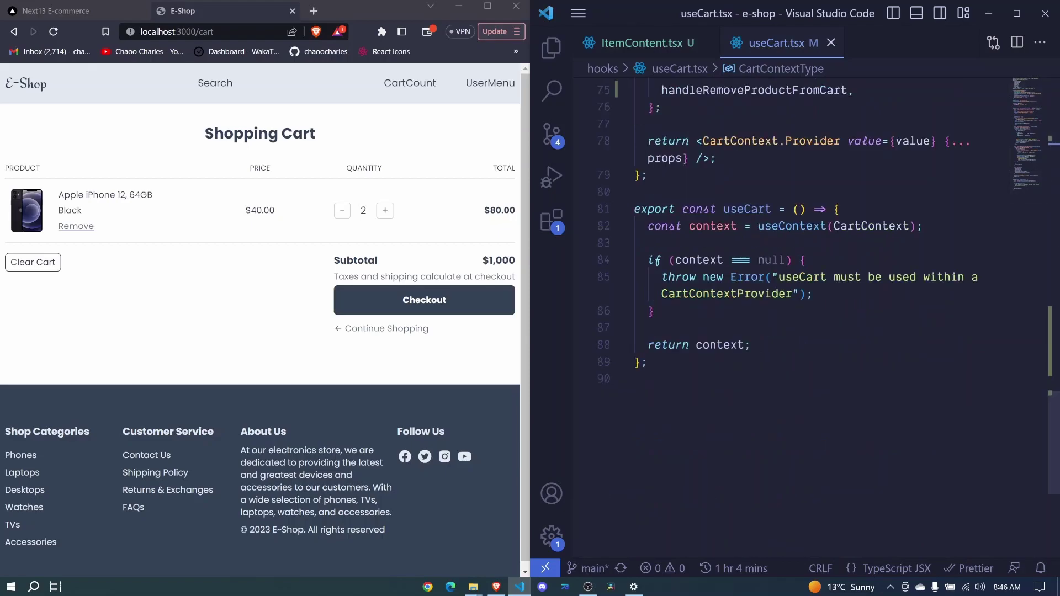
{"action": "scroll", "coordinate": [746, 249], "scroll_direction": "up", "scroll_amount": 8}
{"action": "scroll", "coordinate": [638, 77], "scroll_direction": "up", "scroll_amount": 5}
{"action": "scroll", "coordinate": [639, 78], "scroll_direction": "up", "scroll_amount": 2}
- In ItemContent.tsx, destructure handleRemoveProductFromCart from useCart() and auto-import useCart from hooks
{"action": "left_click", "coordinate": [642, 42]}
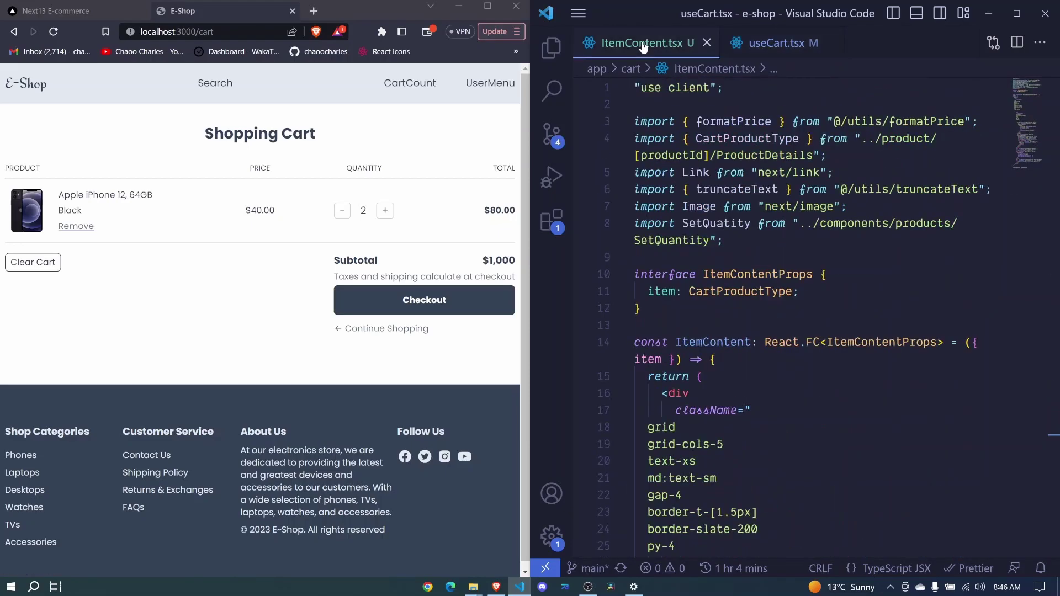
{"action": "key", "text": "Return"}
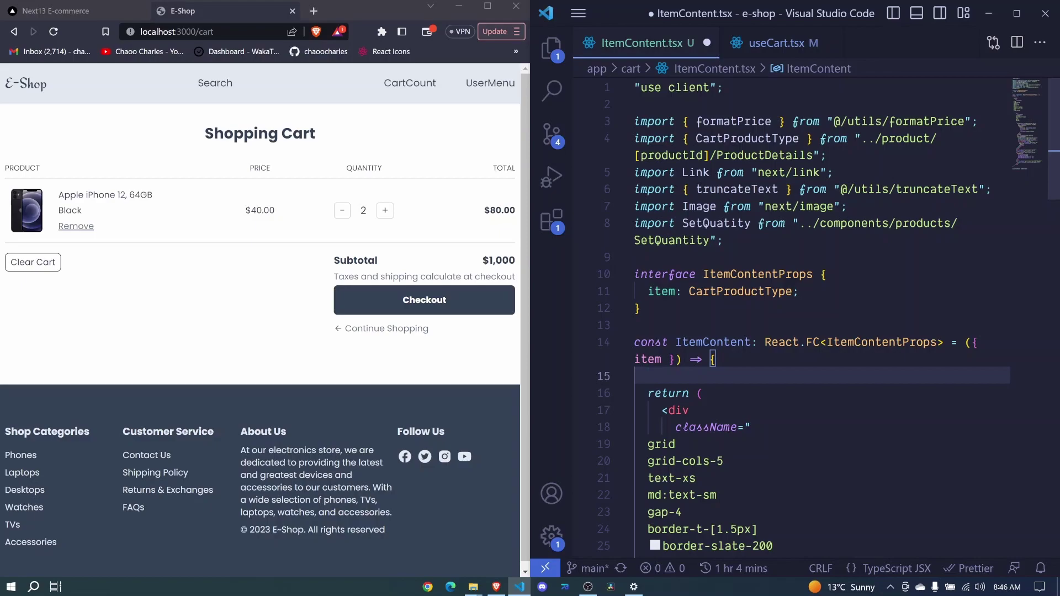
{"action": "type", "text": "const"}
{"action": "type", "text": "{han"}
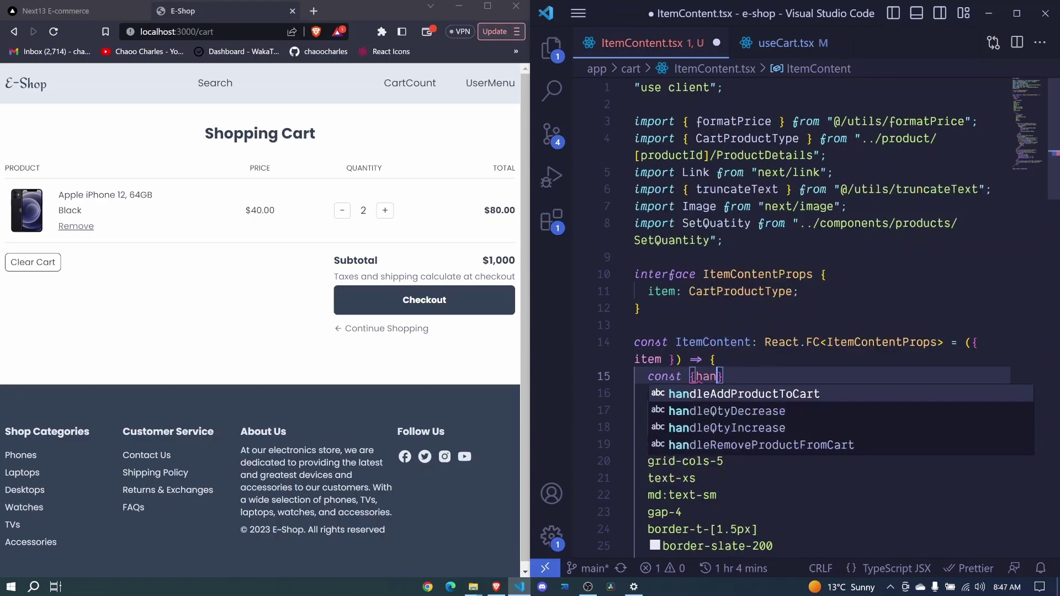
{"action": "key", "text": "Down"}
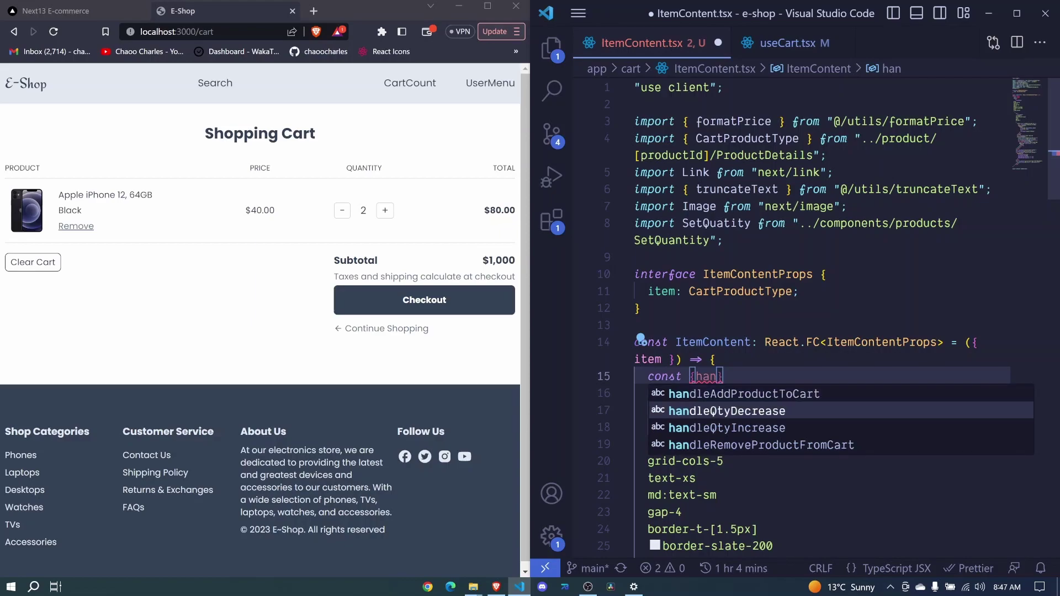
{"action": "key", "text": "Down"}
{"action": "key", "text": "Down"}
{"action": "key", "text": "Return"}
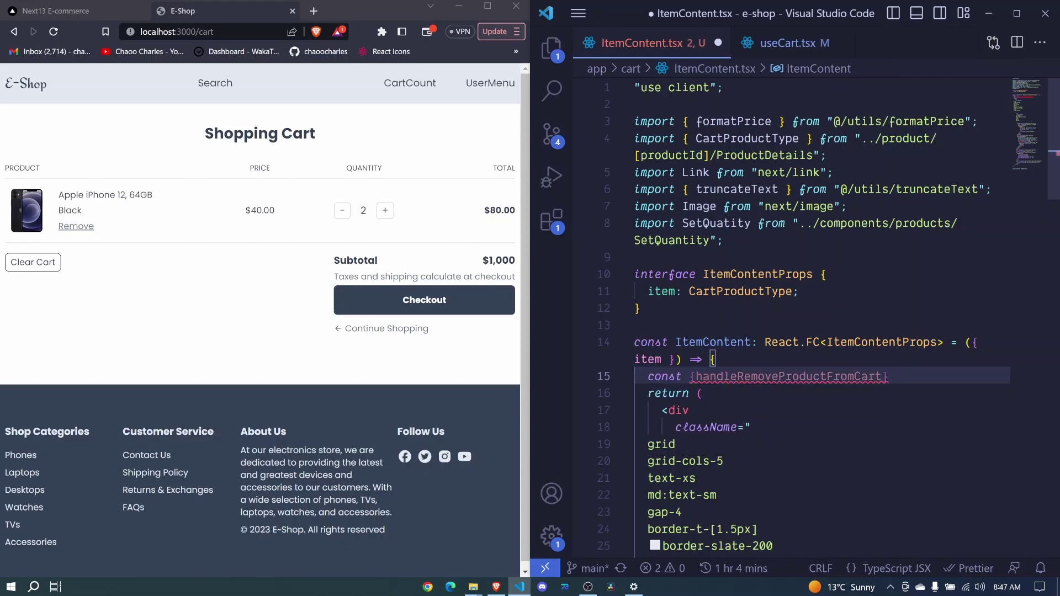
{"action": "type", "text": " = use"}
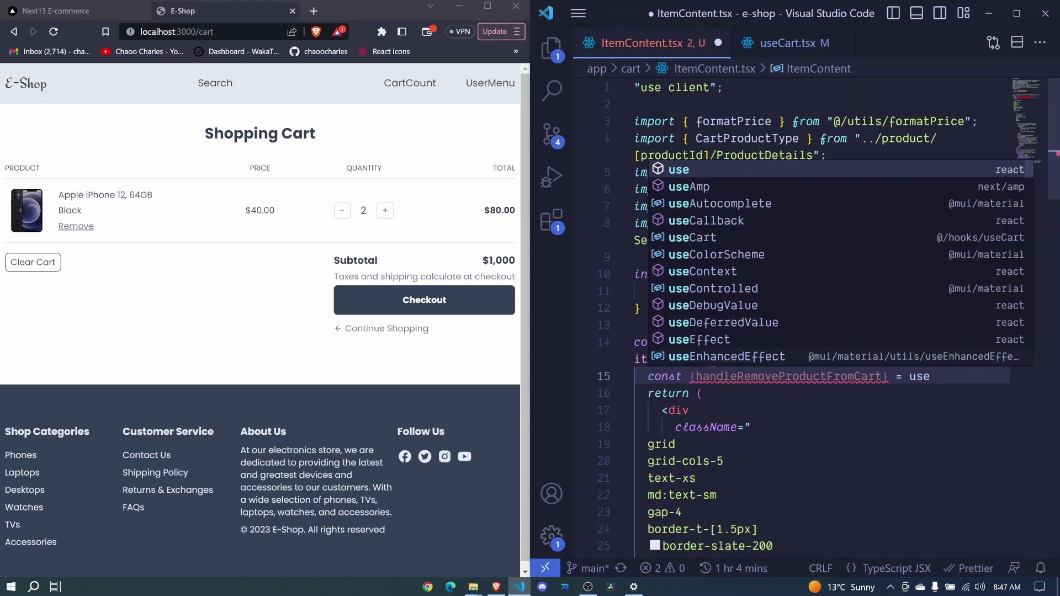
{"action": "type", "text": "Cart"}
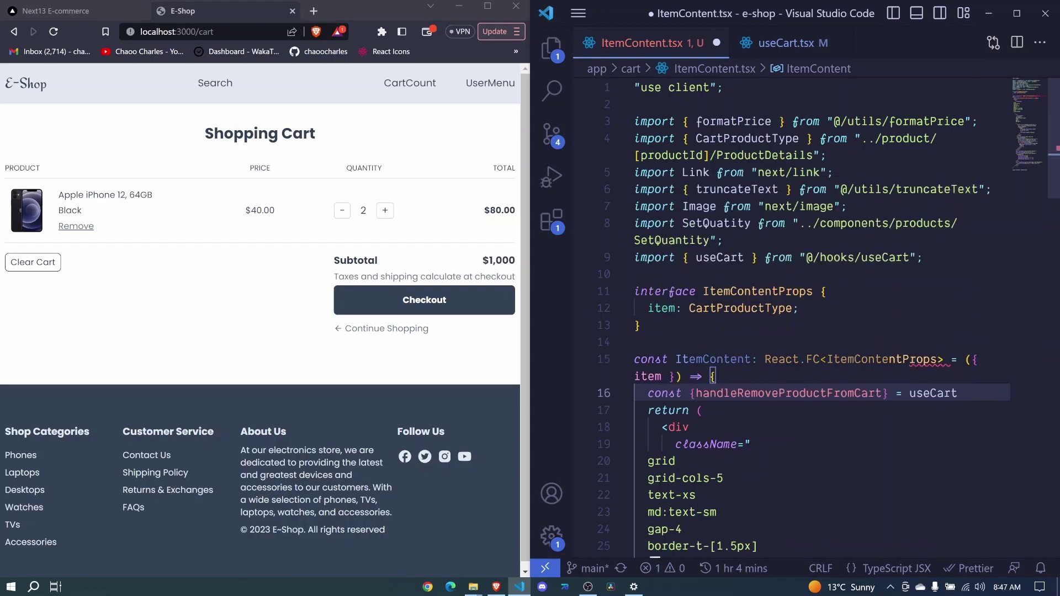
{"action": "type", "text": "()"}
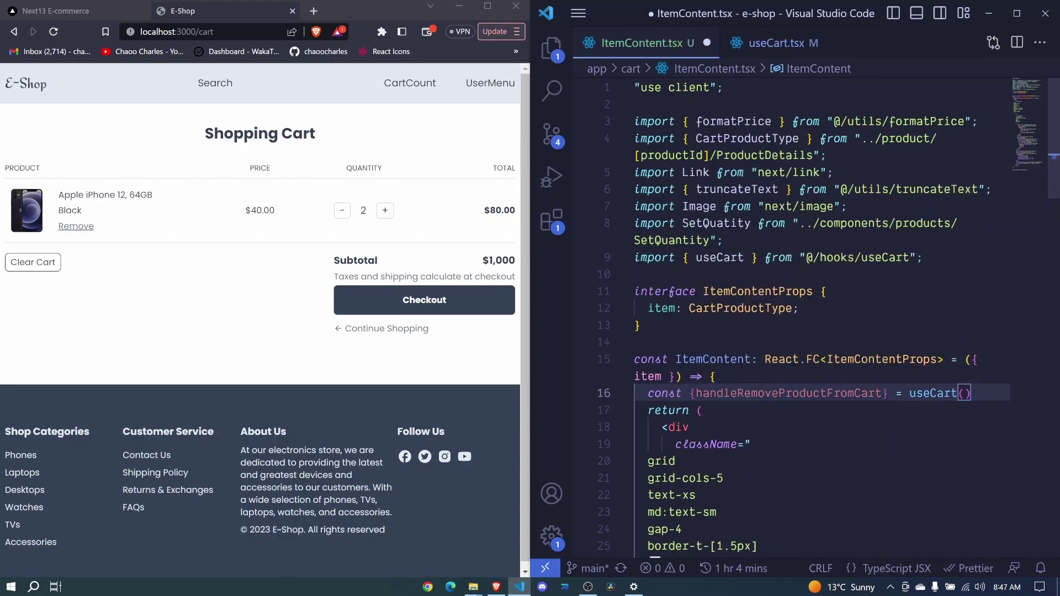
{"action": "double_click", "coordinate": [788, 394]}
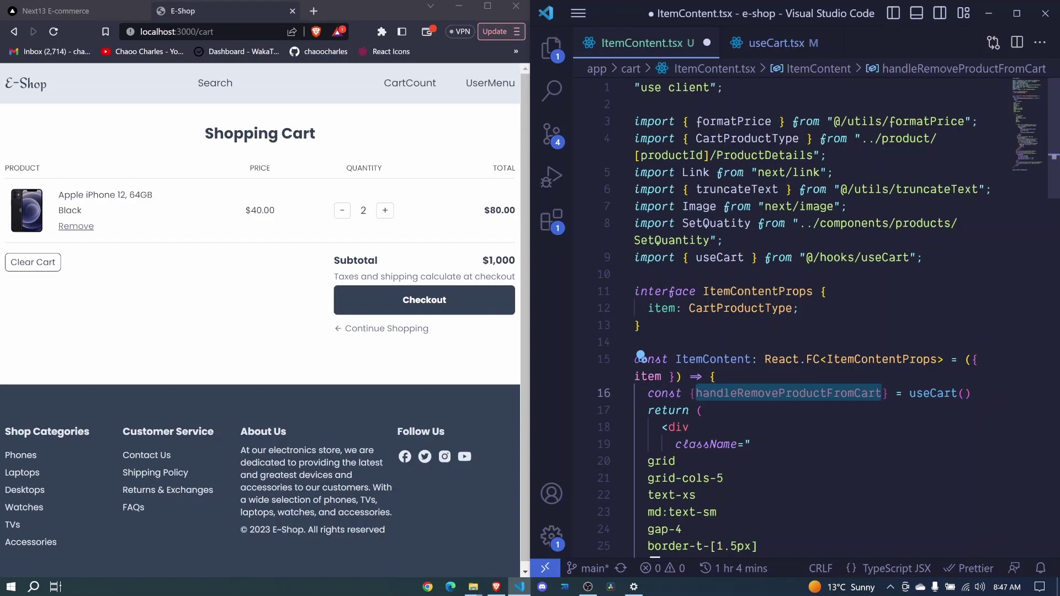
{"action": "scroll", "coordinate": [641, 356], "scroll_direction": "down", "scroll_amount": 2}
{"action": "scroll", "coordinate": [641, 356], "scroll_direction": "down", "scroll_amount": 4}
{"action": "scroll", "coordinate": [640, 357], "scroll_direction": "down", "scroll_amount": 3}
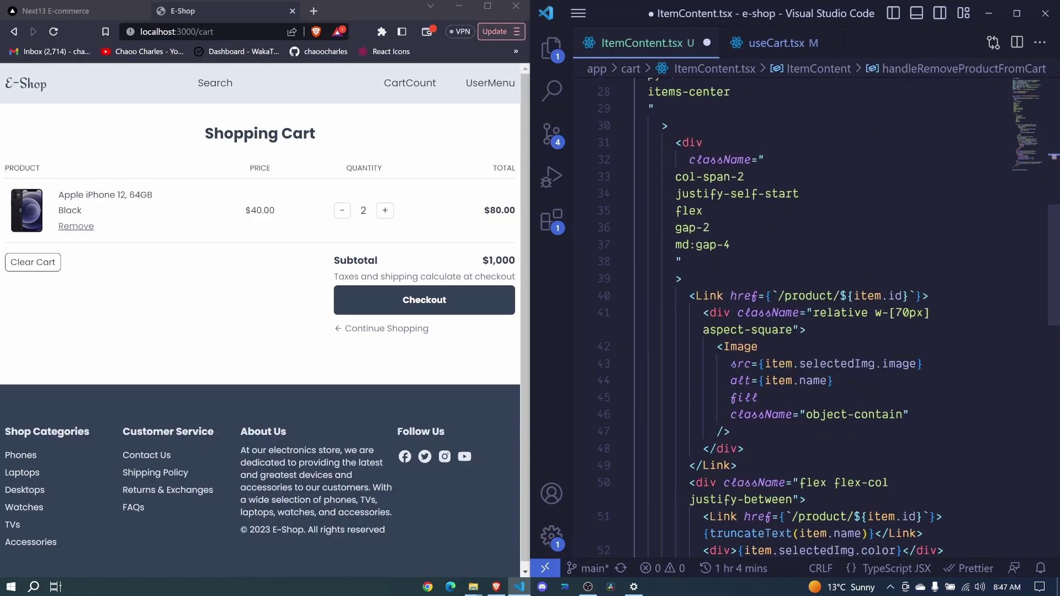
{"action": "scroll", "coordinate": [641, 356], "scroll_direction": "down", "scroll_amount": 2}
{"action": "scroll", "coordinate": [795, 314], "scroll_direction": "down", "scroll_amount": 2}
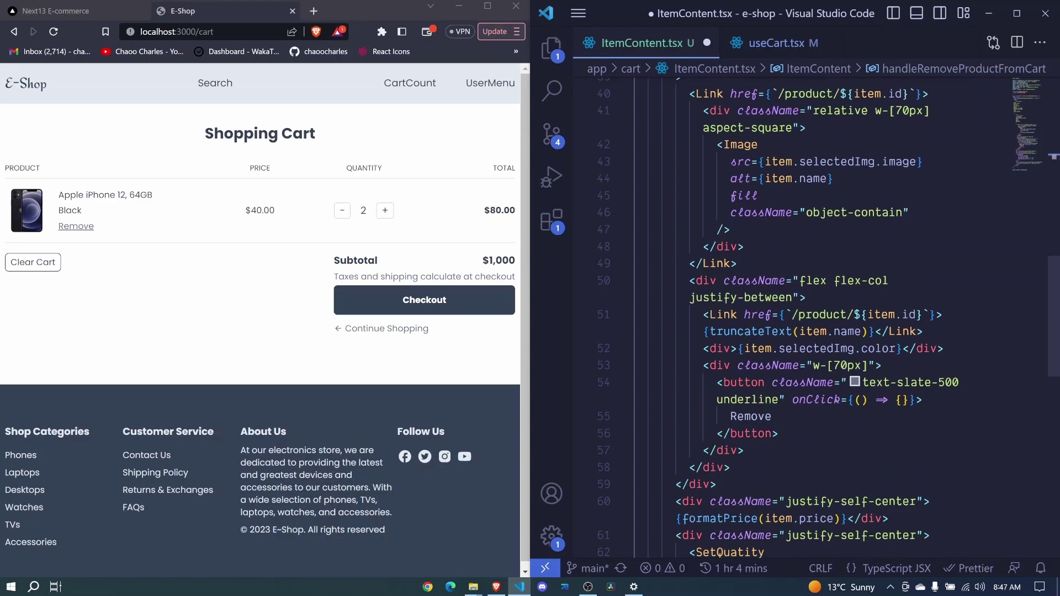
- Set the Remove button's onClick to handleRemoveProductFromCart(item) and save ItemContent.tsx
{"action": "left_click", "coordinate": [903, 399]}
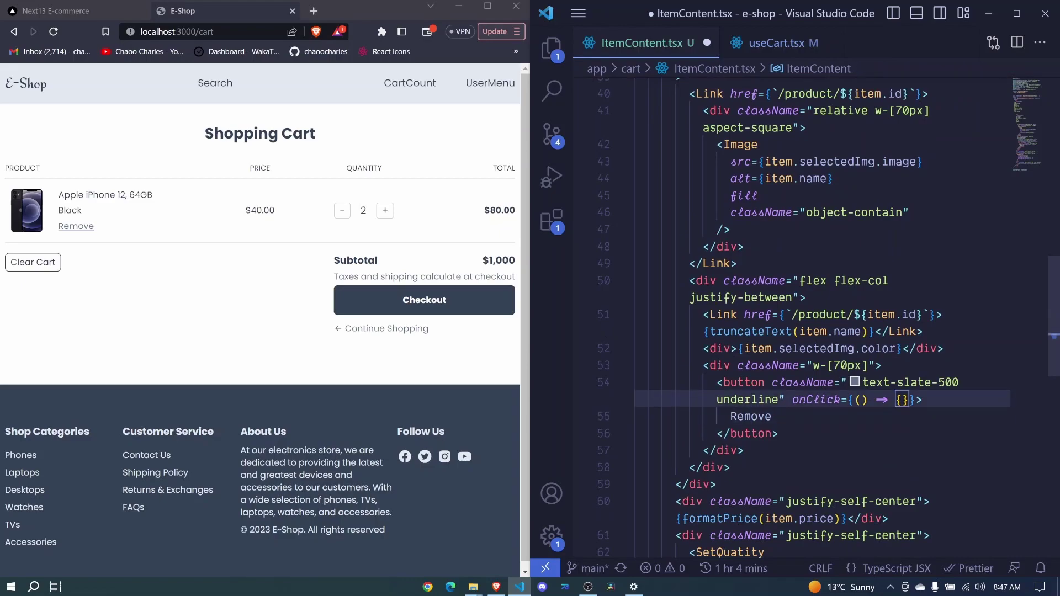
{"action": "key", "text": "BackSpace"}
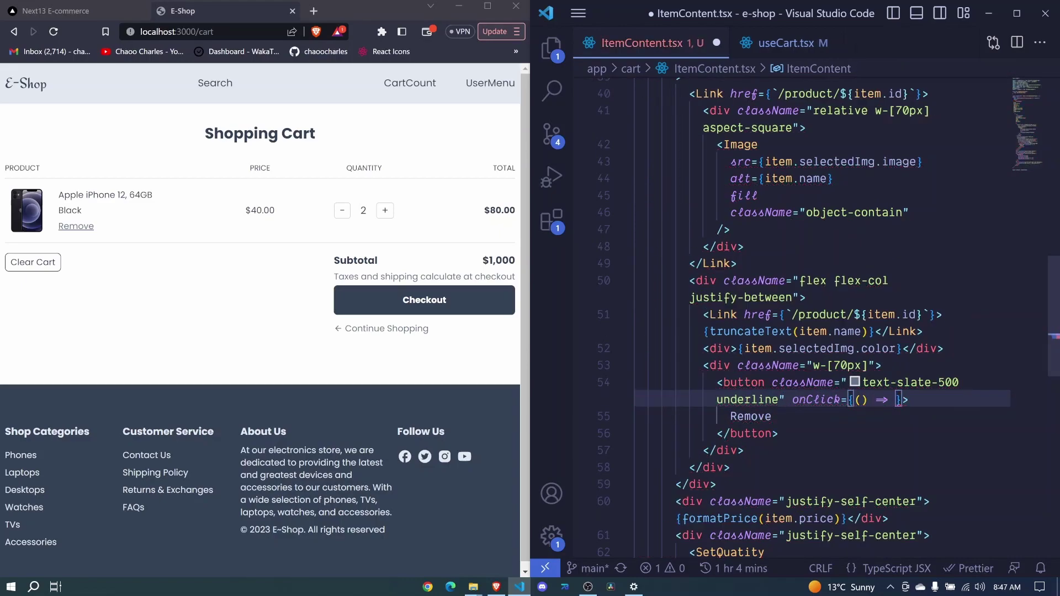
{"action": "type", "text": "handleRemoveProductFromCart"}
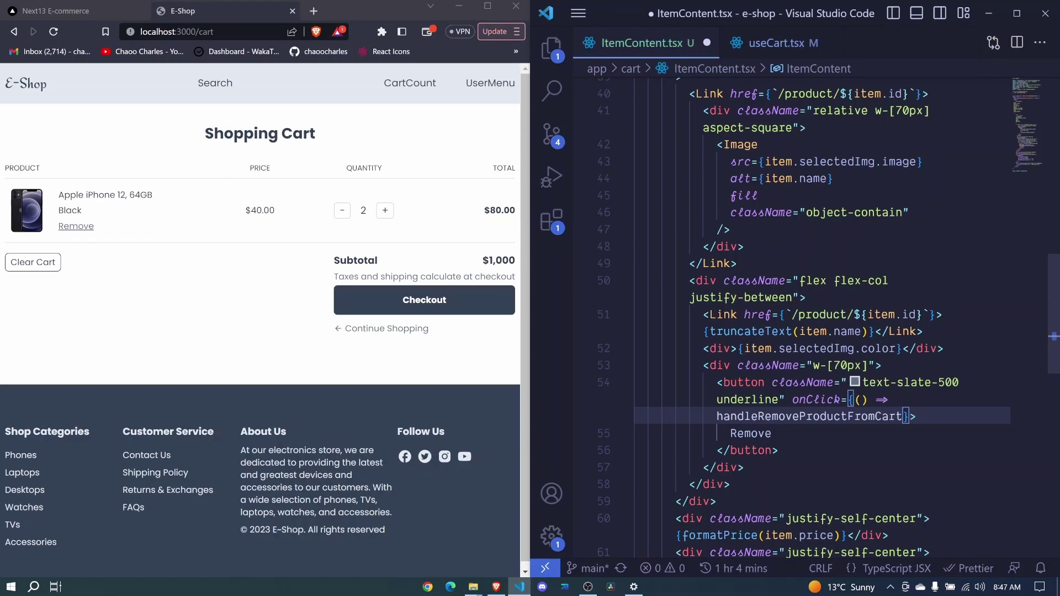
{"action": "type", "text": "("}
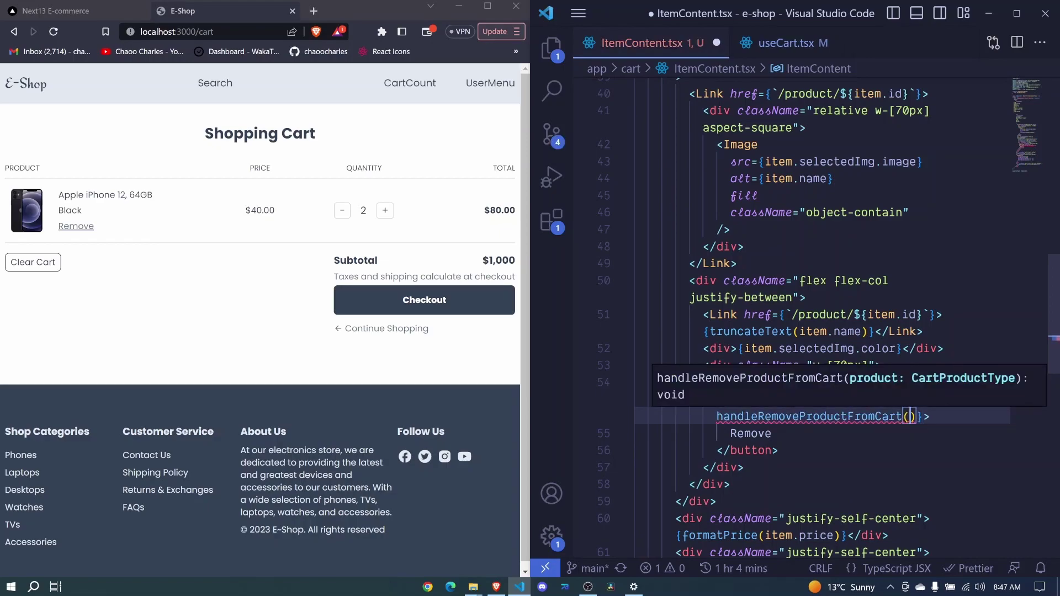
{"action": "type", "text": "item"}
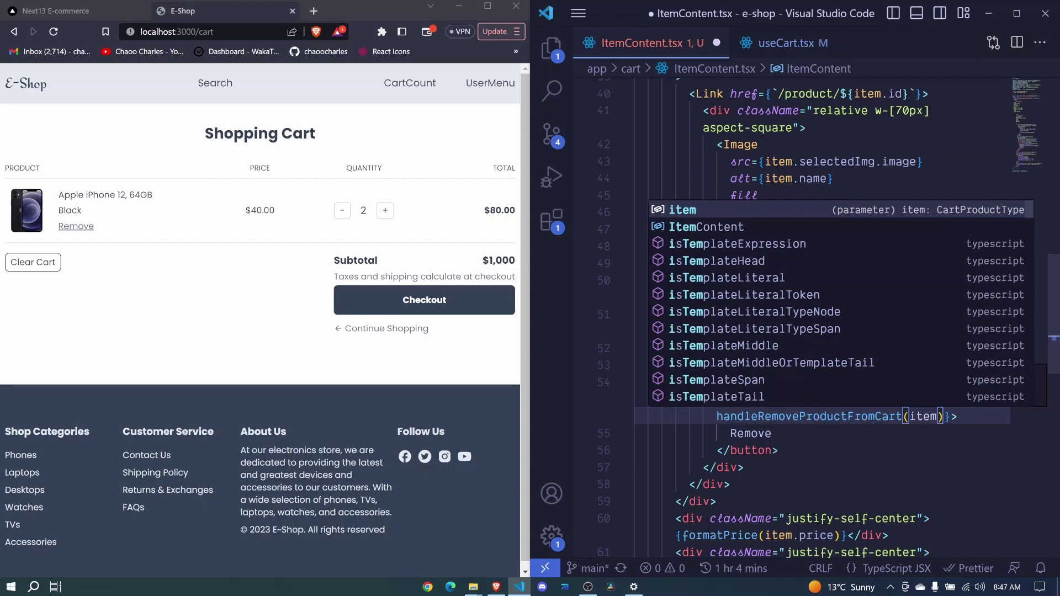
{"action": "key", "text": "Escape"}
{"action": "key", "text": "ctrl+s"}
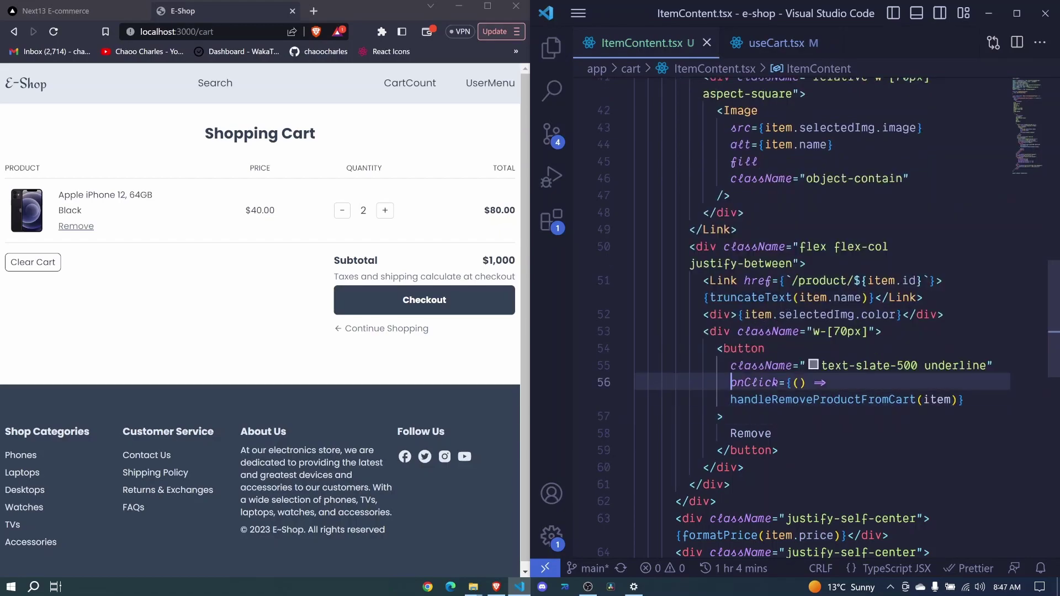
{"action": "key", "text": "shift+Home"}
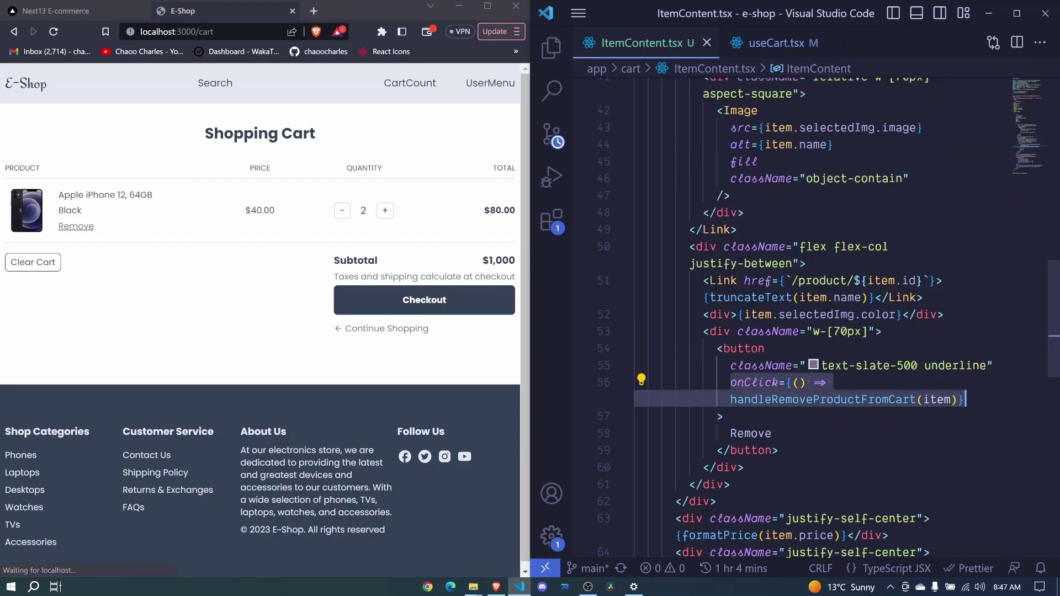
{"action": "key", "text": "Down"}
{"action": "key", "text": "Down"}
{"action": "key", "text": "Down"}
- Reload the cart and remove the iPhone, then re-add the Apple iPhone 12 and remove it again
{"action": "left_click", "coordinate": [53, 31]}
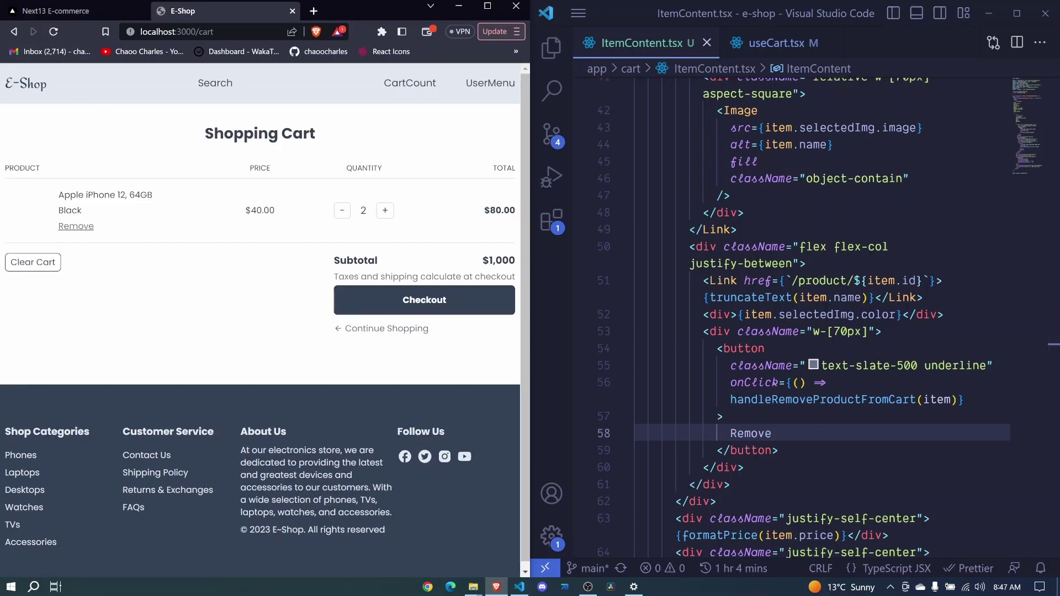
{"action": "left_click", "coordinate": [76, 227]}
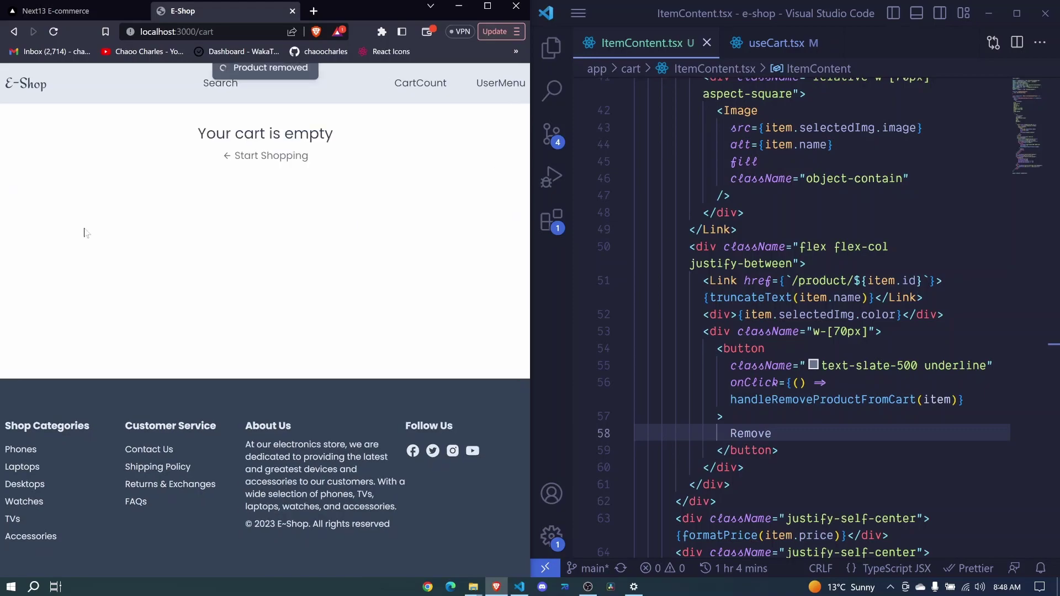
{"action": "left_click", "coordinate": [279, 157]}
{"action": "scroll", "coordinate": [383, 377], "scroll_direction": "down", "scroll_amount": 3}
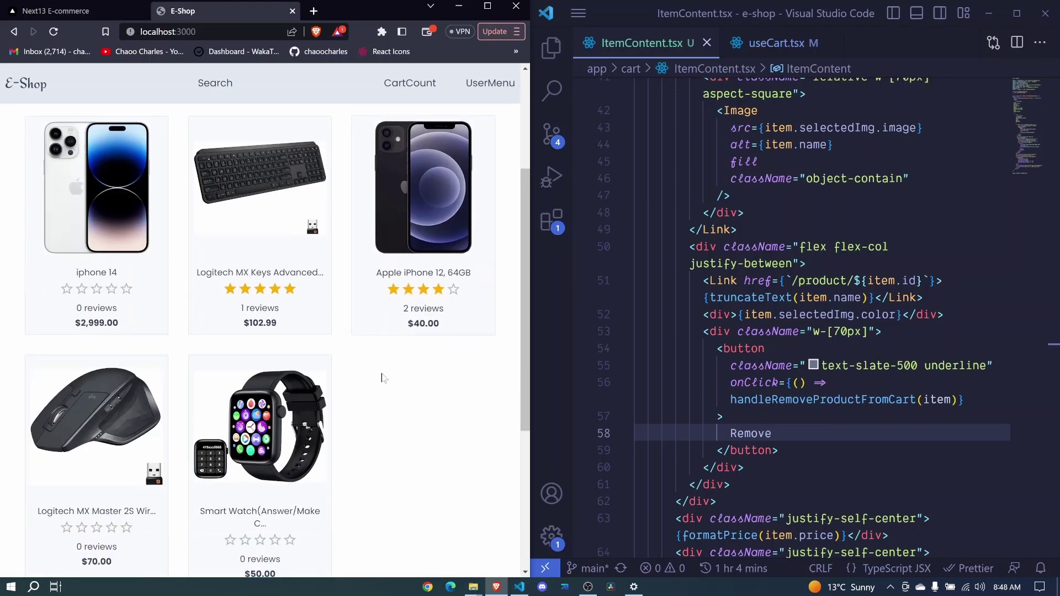
{"action": "scroll", "coordinate": [383, 378], "scroll_direction": "down", "scroll_amount": 2}
{"action": "scroll", "coordinate": [385, 378], "scroll_direction": "up", "scroll_amount": 2}
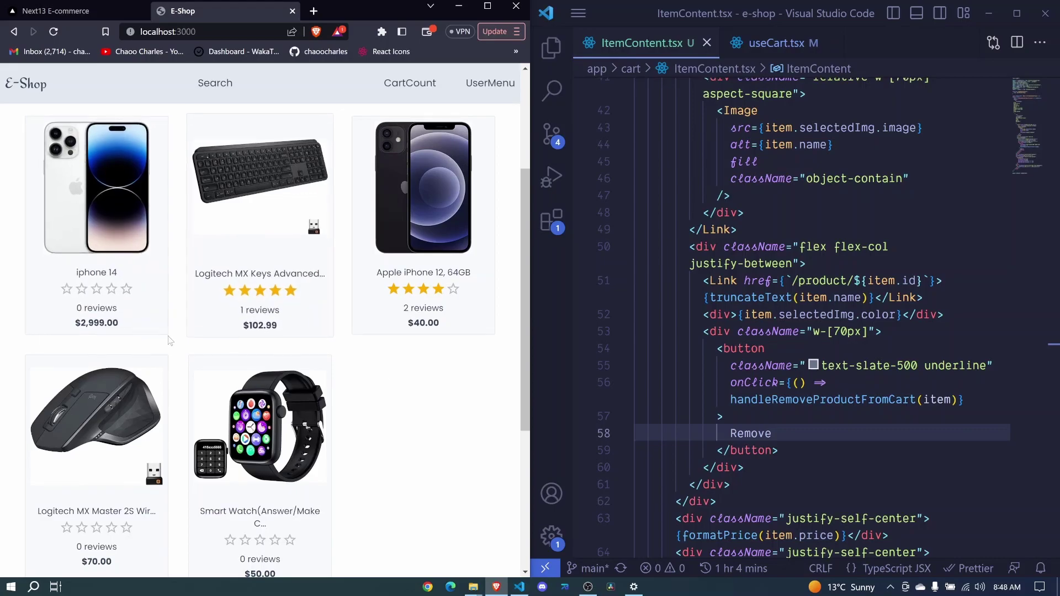
{"action": "left_click", "coordinate": [82, 226]}
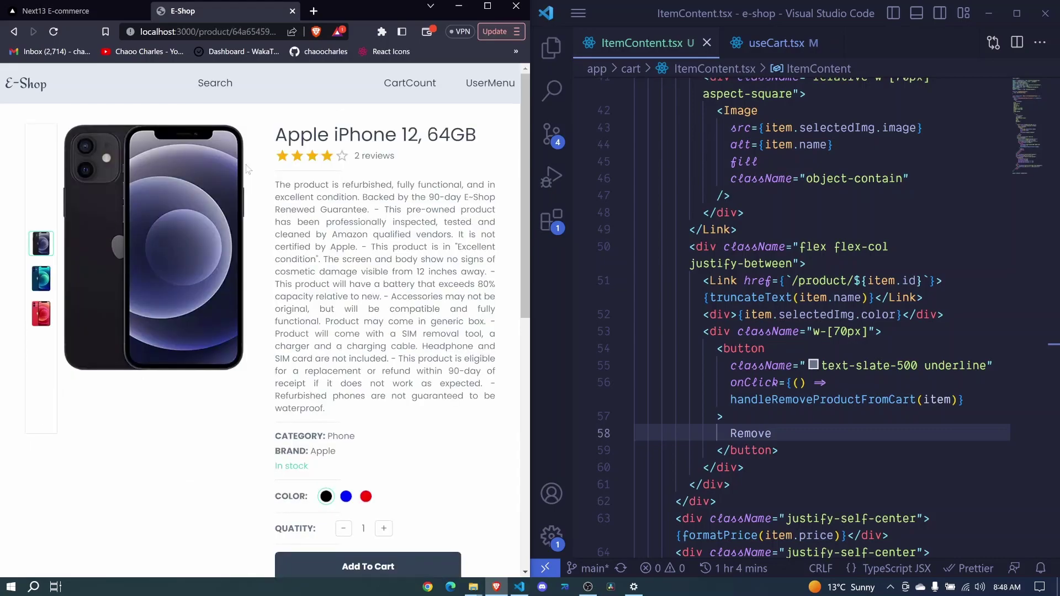
{"action": "scroll", "coordinate": [360, 370], "scroll_direction": "down", "scroll_amount": 3}
{"action": "scroll", "coordinate": [355, 406], "scroll_direction": "down", "scroll_amount": 2}
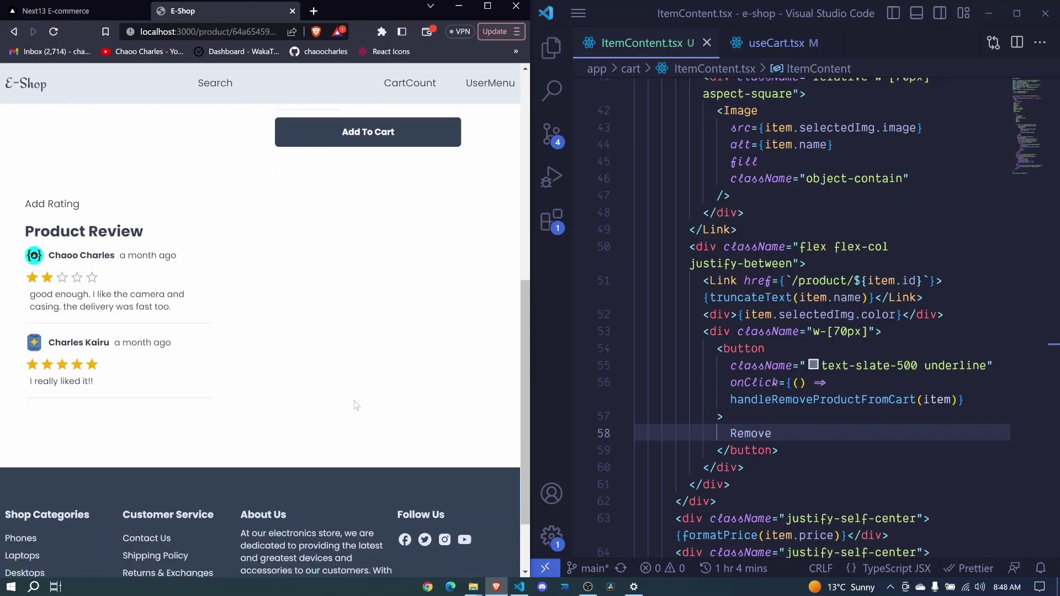
{"action": "scroll", "coordinate": [353, 406], "scroll_direction": "up", "scroll_amount": 2}
{"action": "left_click", "coordinate": [351, 319]}
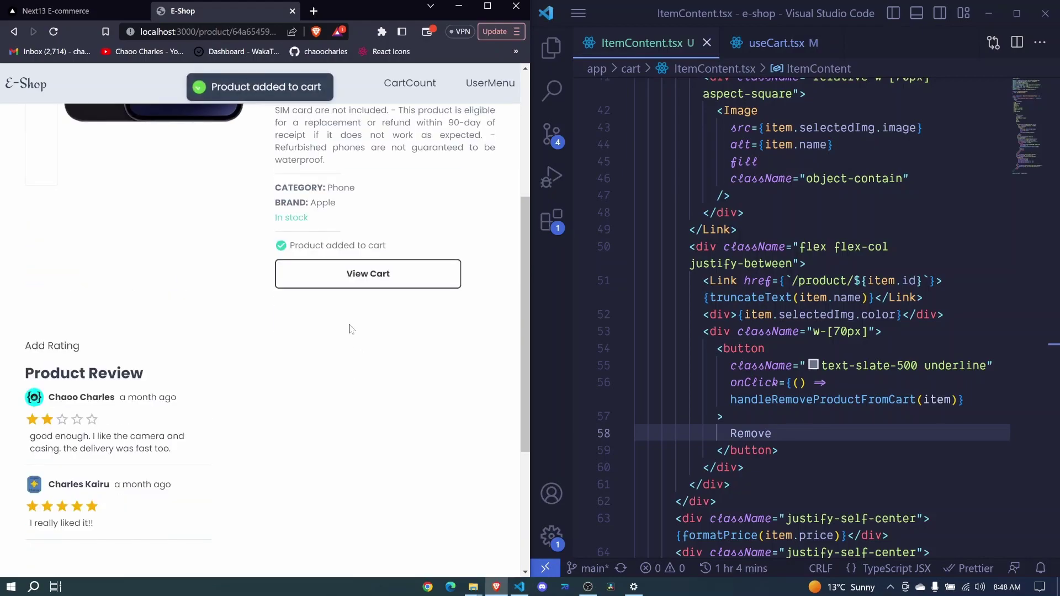
{"action": "left_click", "coordinate": [351, 274]}
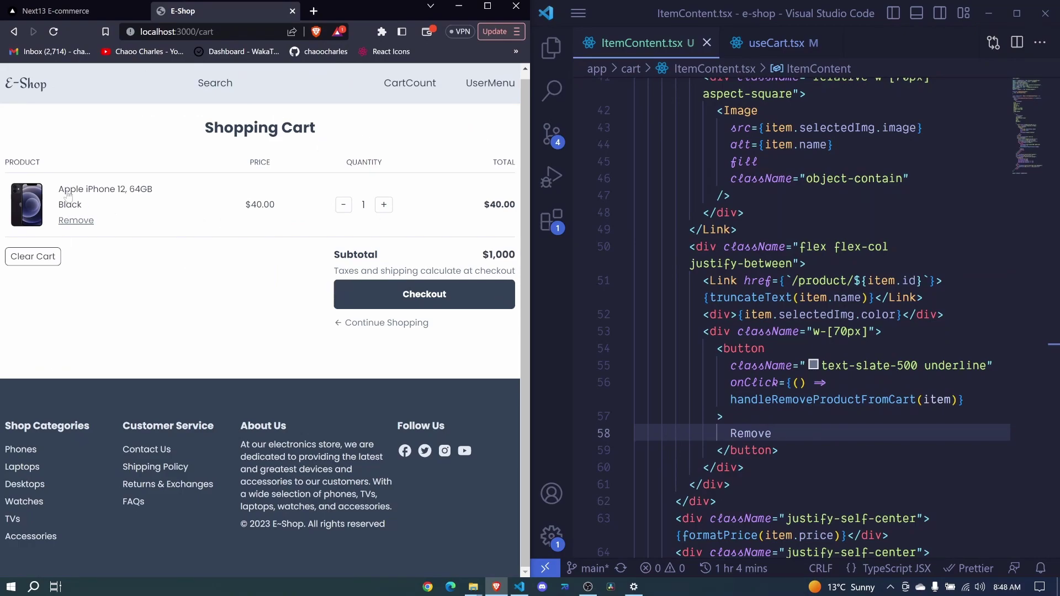
{"action": "left_click", "coordinate": [79, 221]}
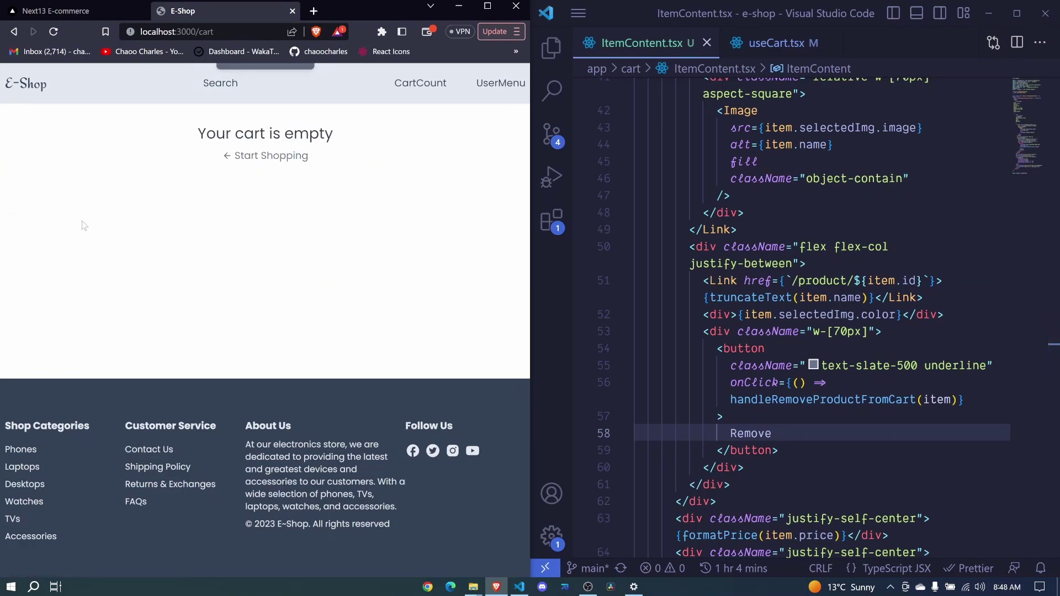
- Add a blue Apple iPhone 12 to the cart and view the cart
{"action": "left_click", "coordinate": [255, 157]}
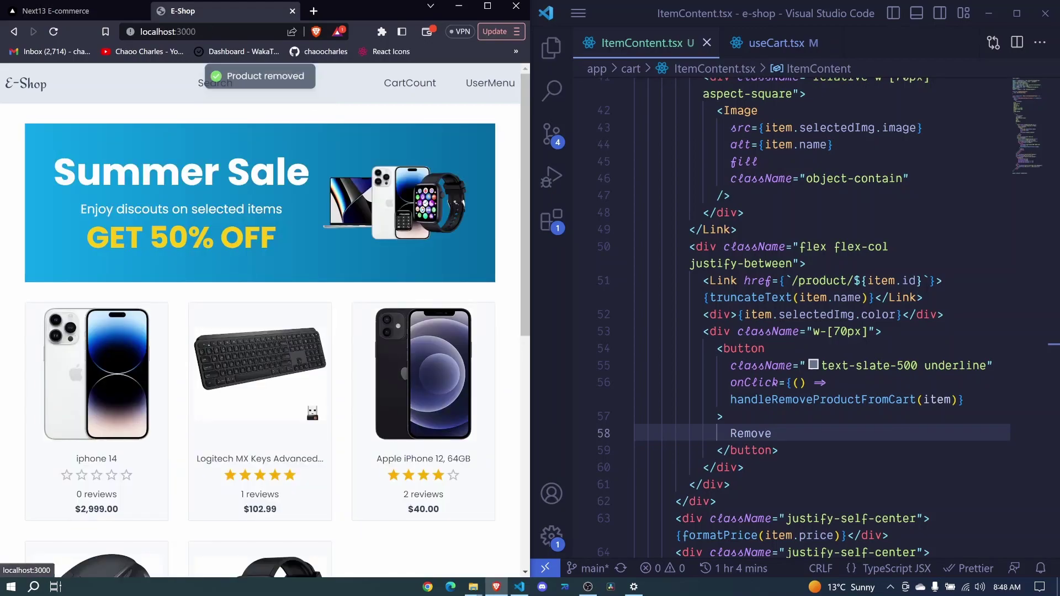
{"action": "left_click", "coordinate": [273, 445]}
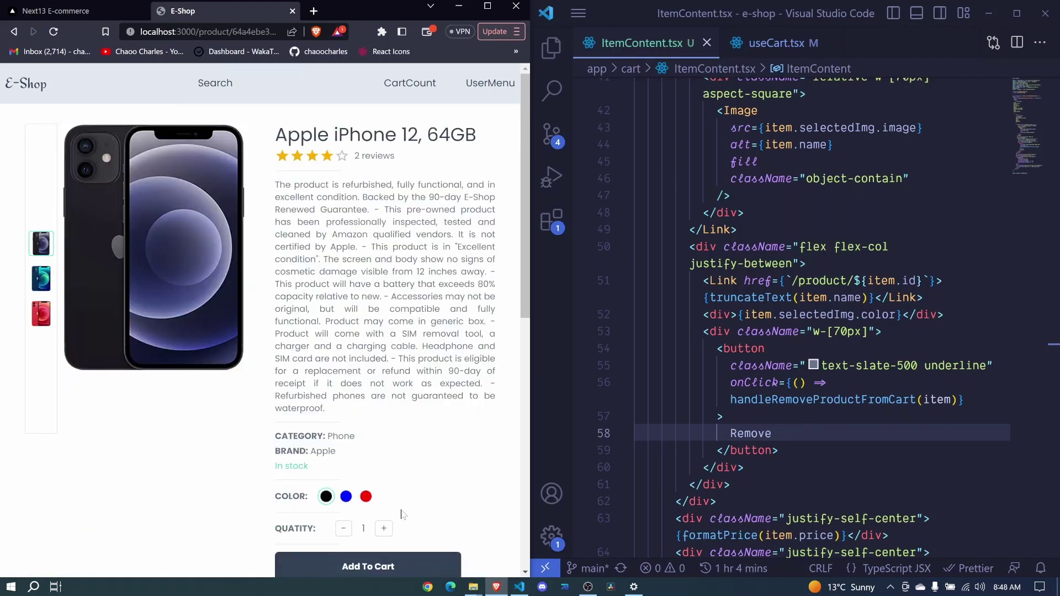
{"action": "scroll", "coordinate": [402, 514], "scroll_direction": "down", "scroll_amount": 2}
{"action": "left_click", "coordinate": [346, 371]}
{"action": "left_click", "coordinate": [368, 440]}
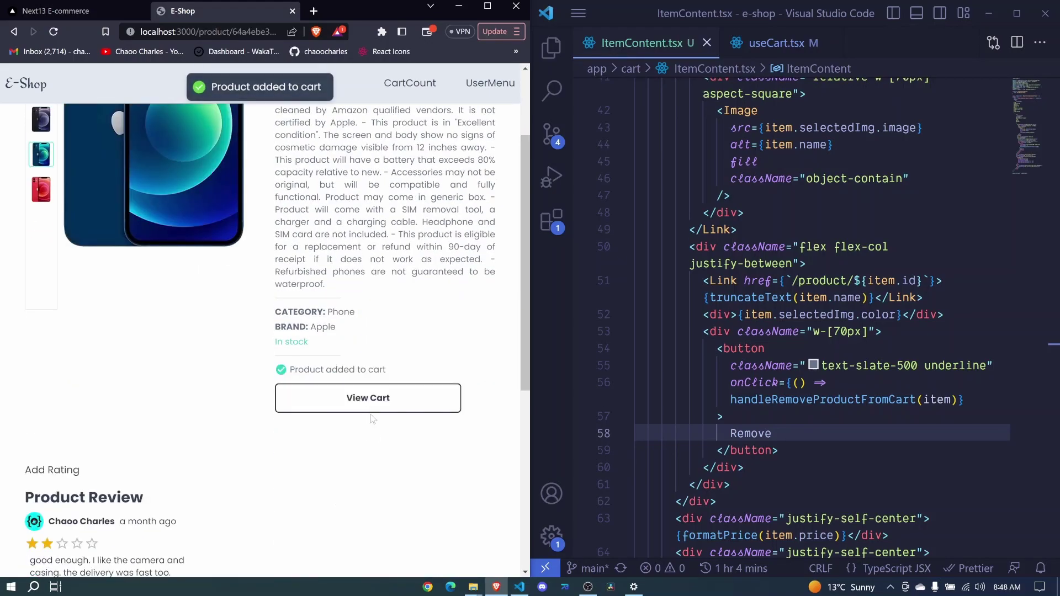
{"action": "left_click", "coordinate": [367, 406]}
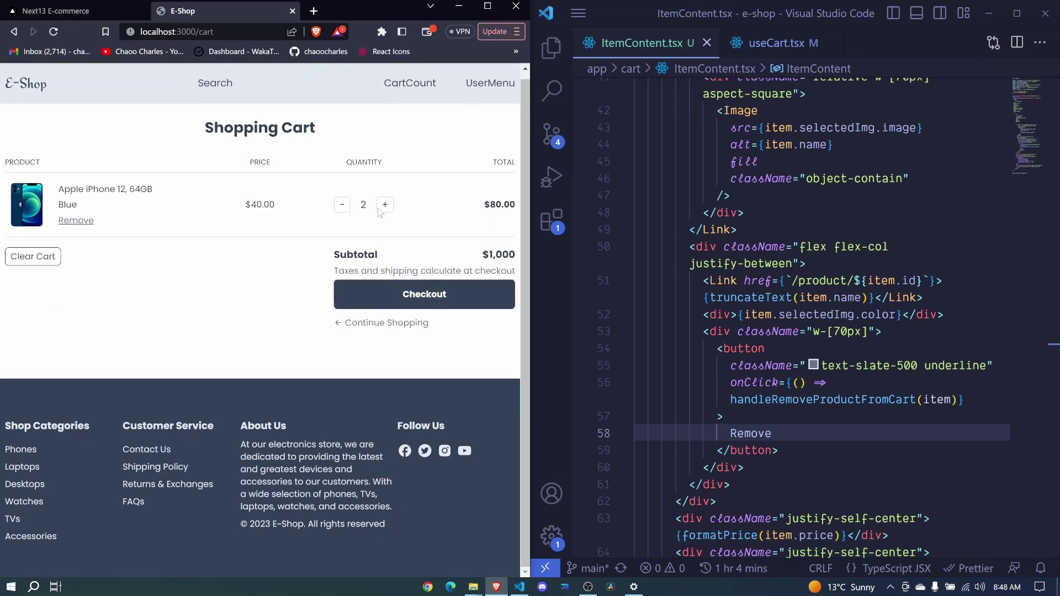